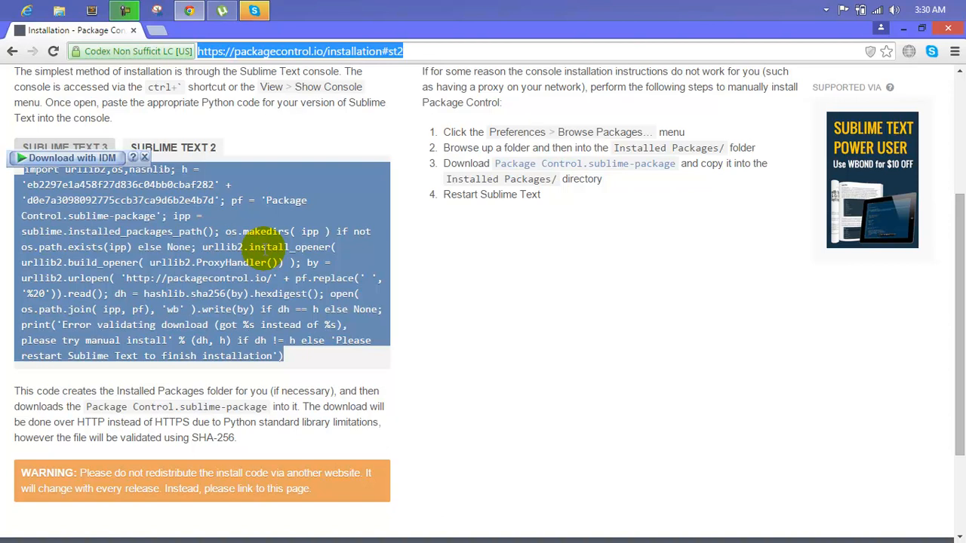
Copy the complete Sublime Text 2 installation code from the Package Control installation page.
{"action": "left_click", "coordinate": [143, 159]}
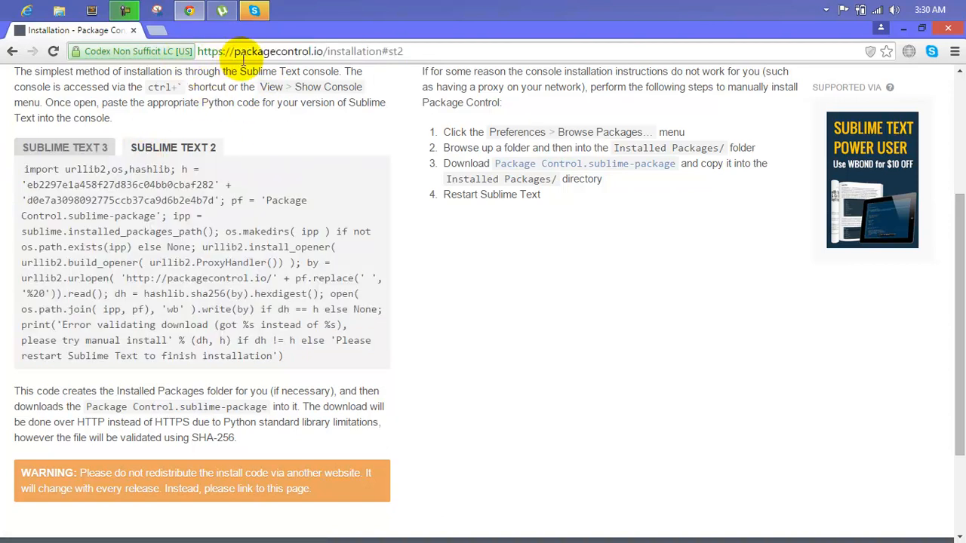
{"action": "left_click", "coordinate": [422, 52]}
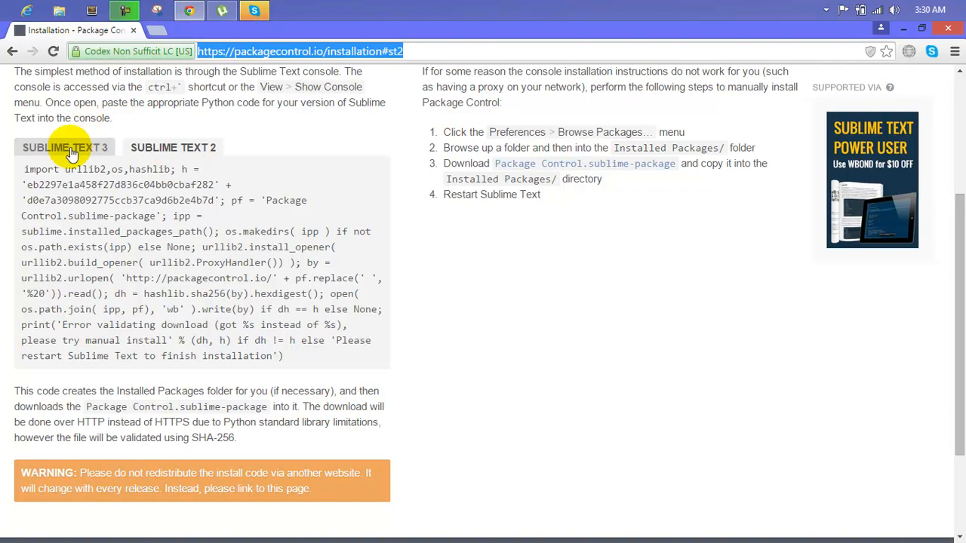
{"action": "left_click", "coordinate": [168, 151]}
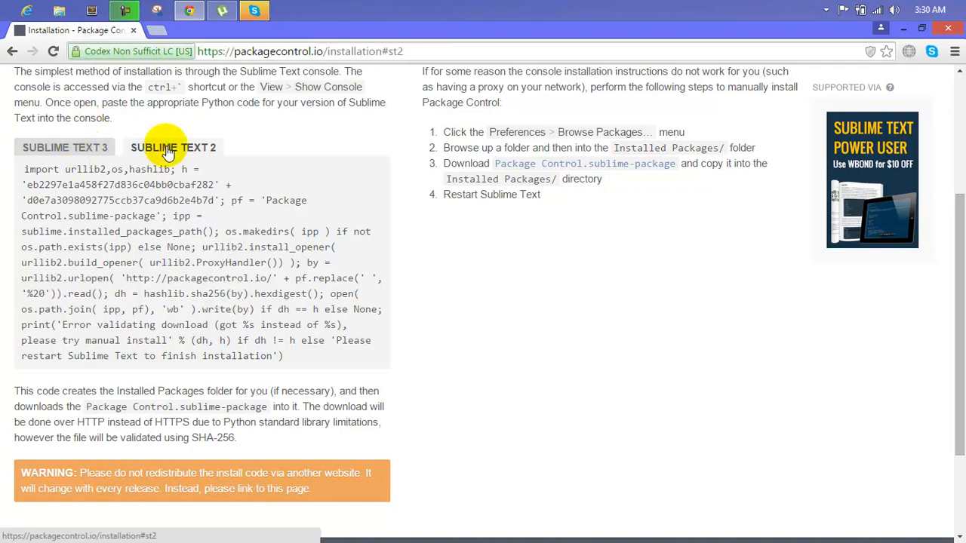
{"action": "left_click", "coordinate": [81, 148]}
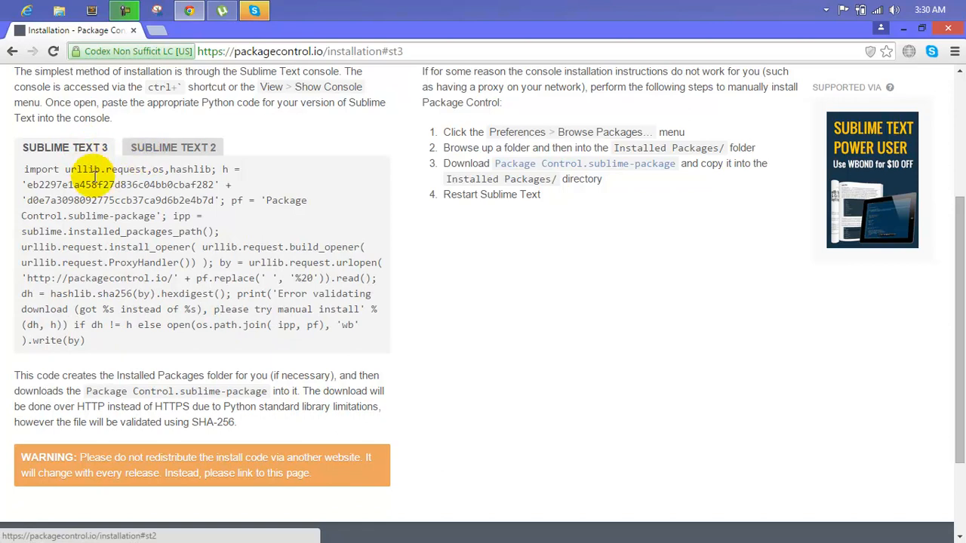
{"action": "left_click", "coordinate": [155, 149]}
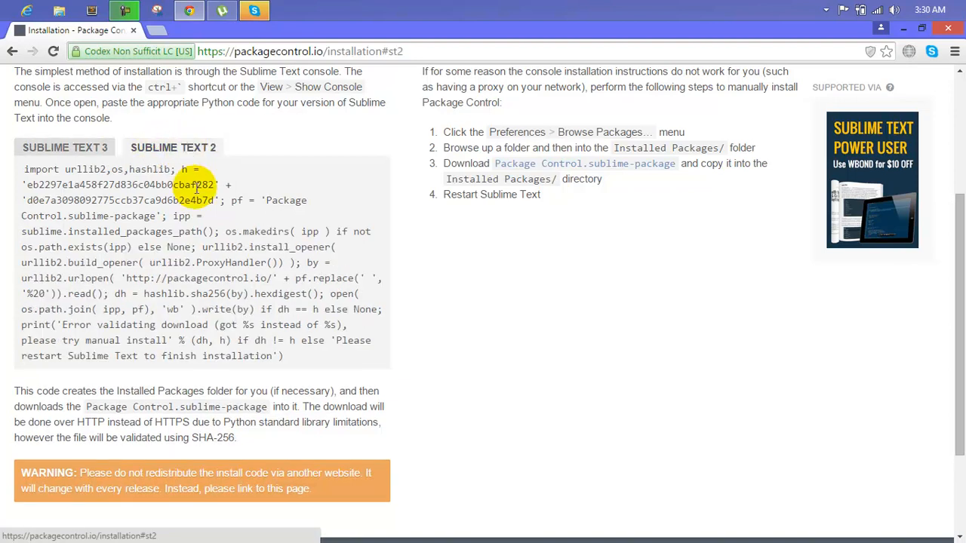
{"action": "left_click", "coordinate": [284, 356]}
{"action": "left_click_drag", "start_coordinate": [284, 357], "coordinate": [20, 170]}
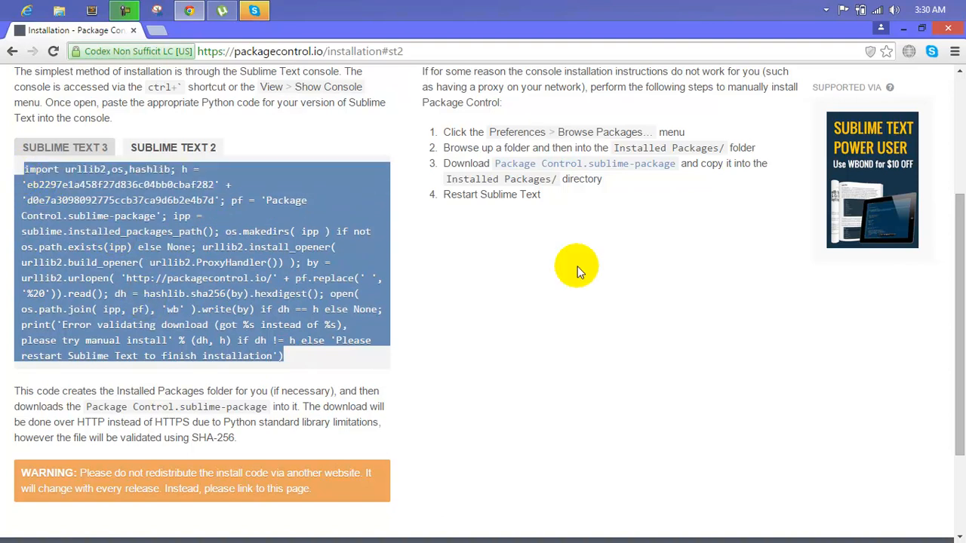
{"action": "left_click_drag", "start_coordinate": [959, 219], "coordinate": [958, 111]}
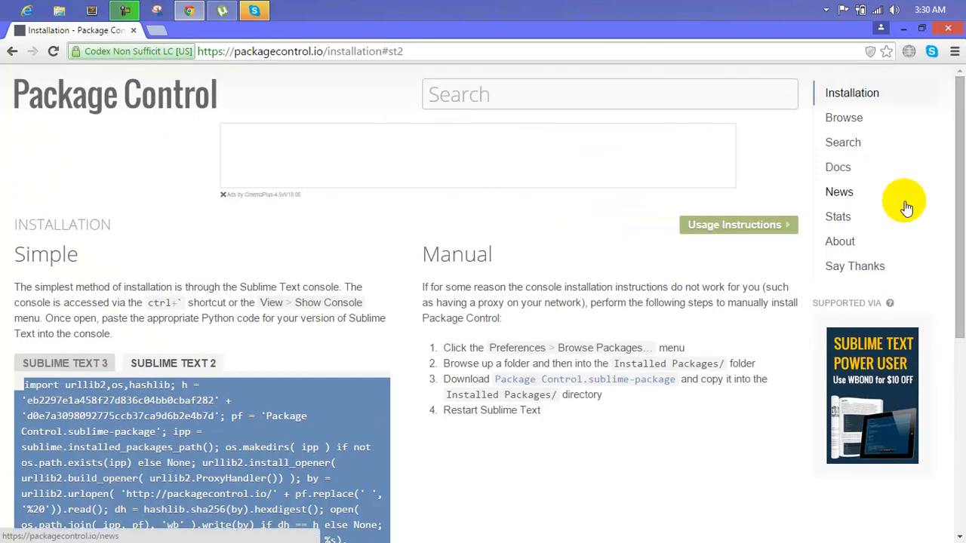
{"action": "left_click_drag", "start_coordinate": [957, 154], "coordinate": [960, 257]}
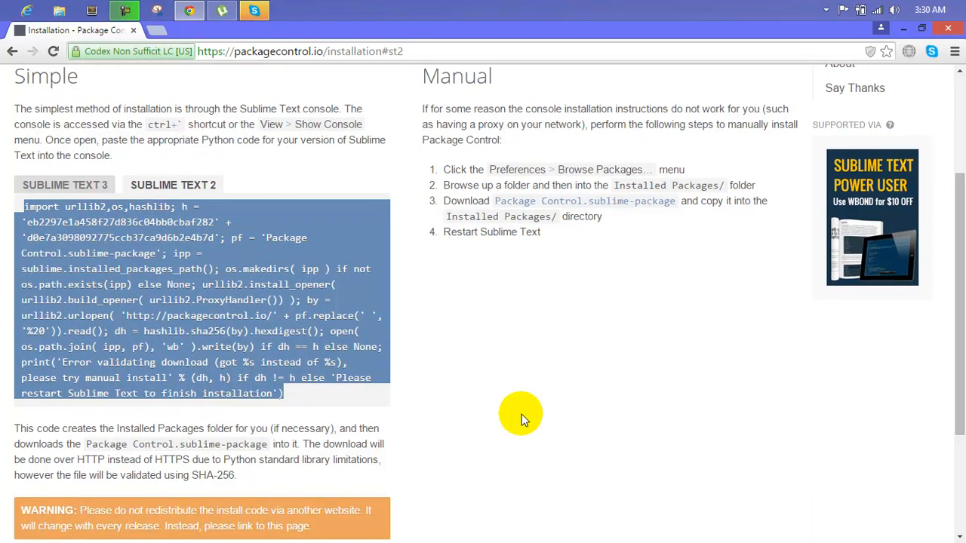
Switch to Sublime Text 2 and close the empty untitled file.
{"action": "left_click", "coordinate": [97, 13]}
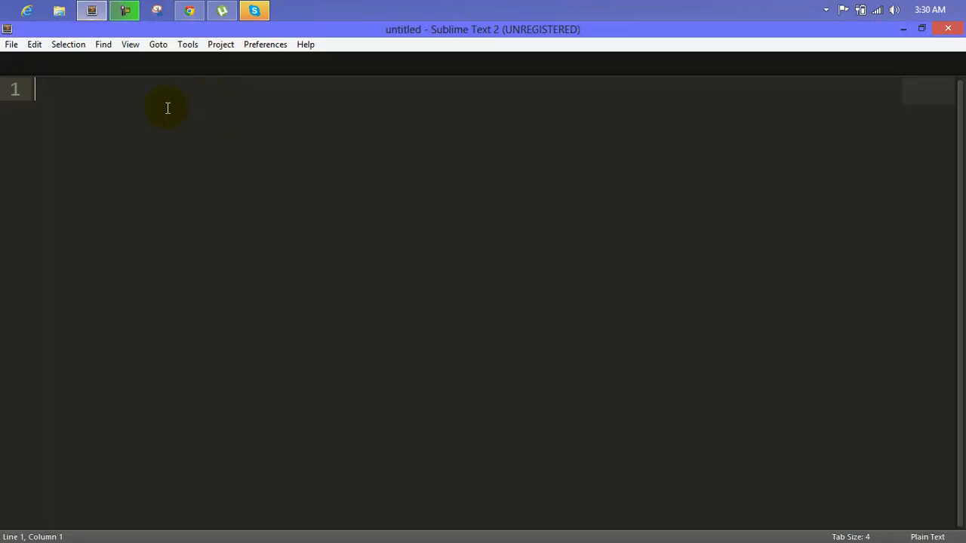
{"action": "left_click", "coordinate": [109, 102]}
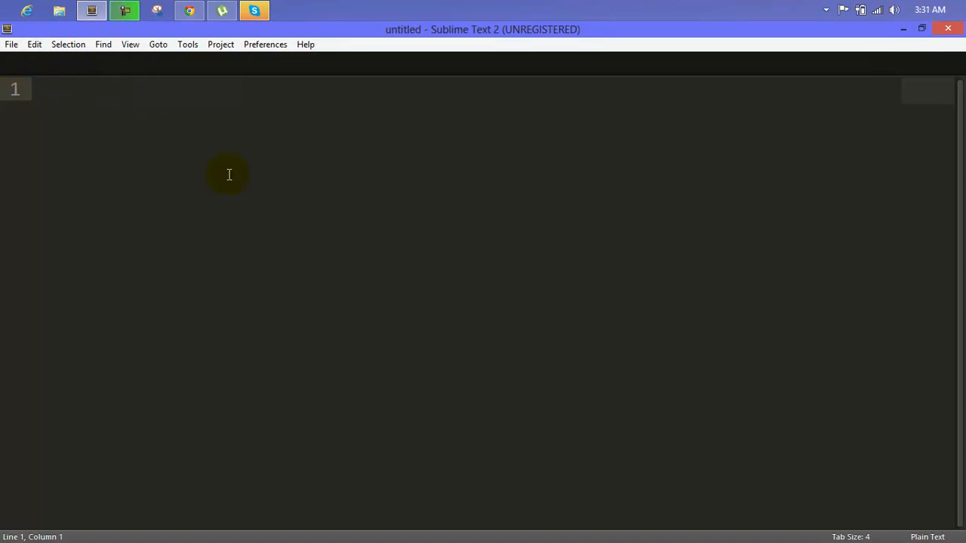
{"action": "left_click", "coordinate": [12, 47]}
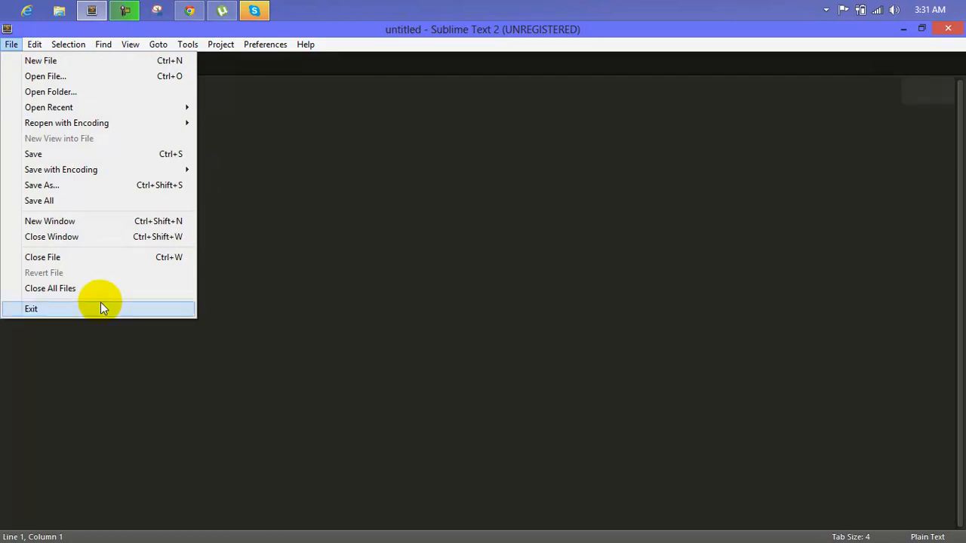
{"action": "left_click", "coordinate": [95, 255]}
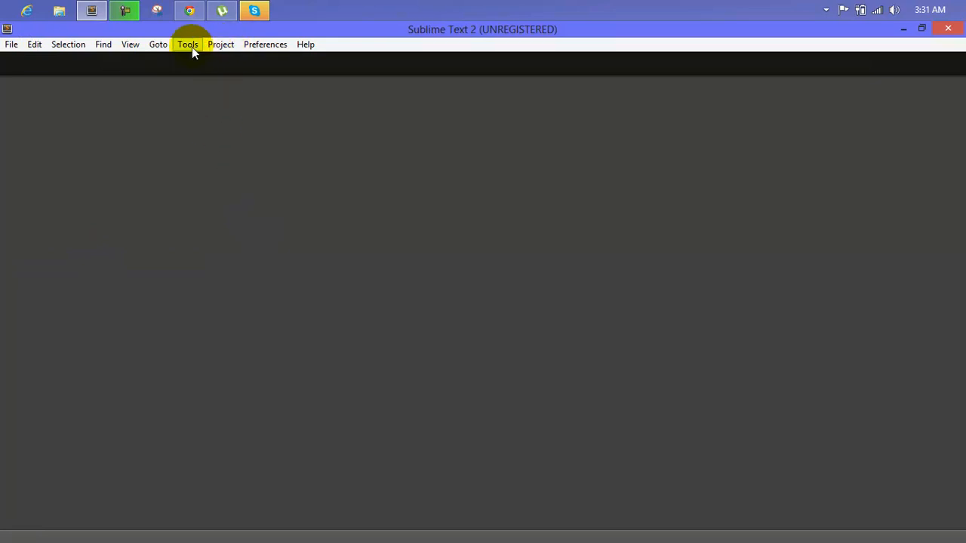
Show the console, paste the copied Package Control installation code into it and run it.
{"action": "left_click", "coordinate": [131, 46]}
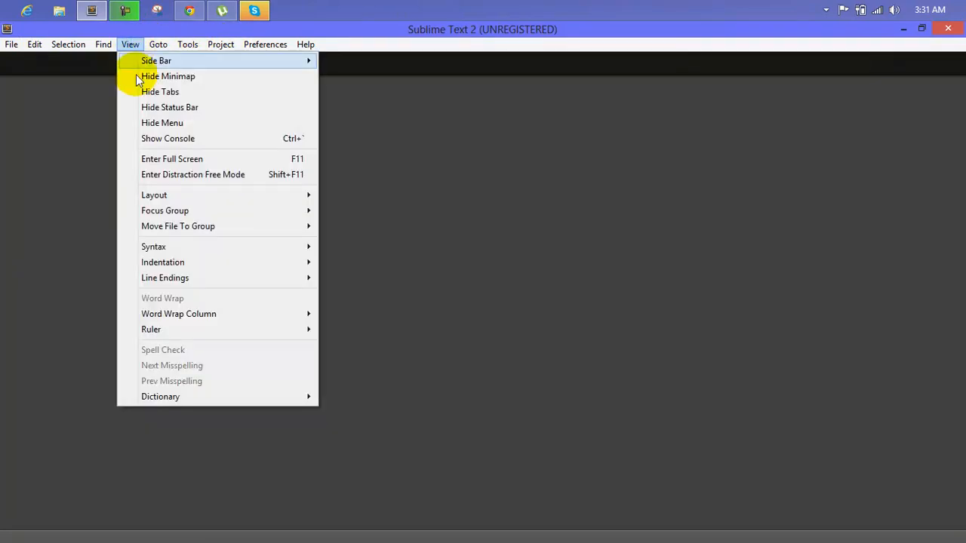
{"action": "left_click", "coordinate": [183, 140]}
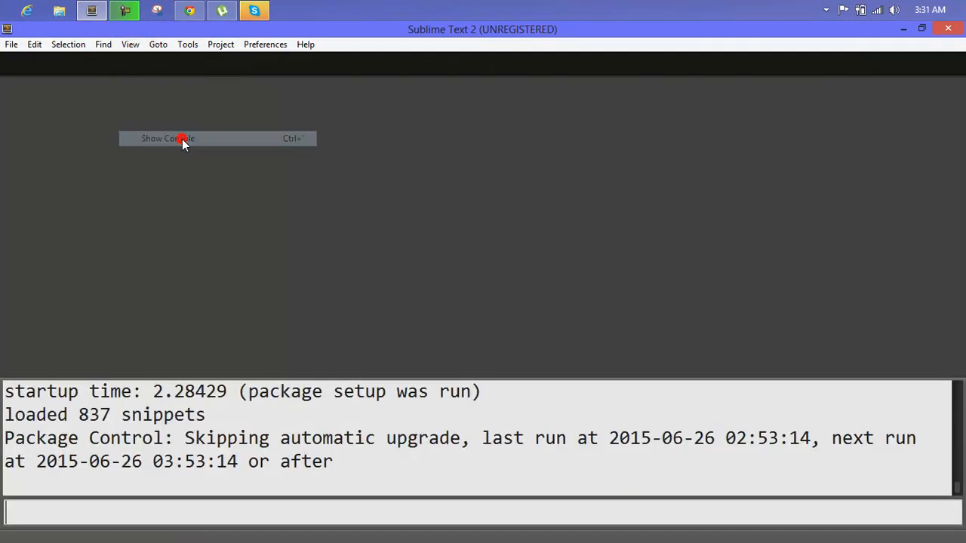
{"action": "left_click", "coordinate": [238, 510]}
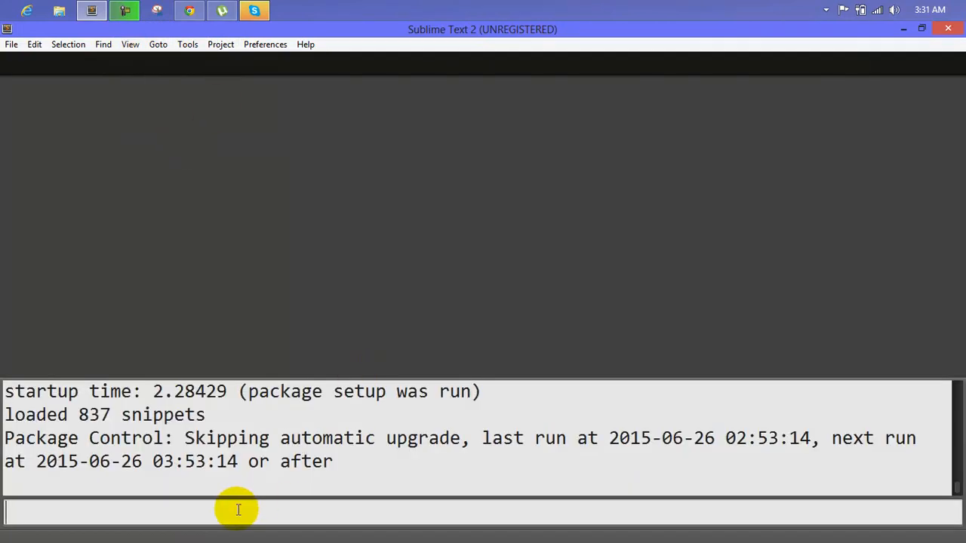
{"action": "key", "text": "ctrl+v"}
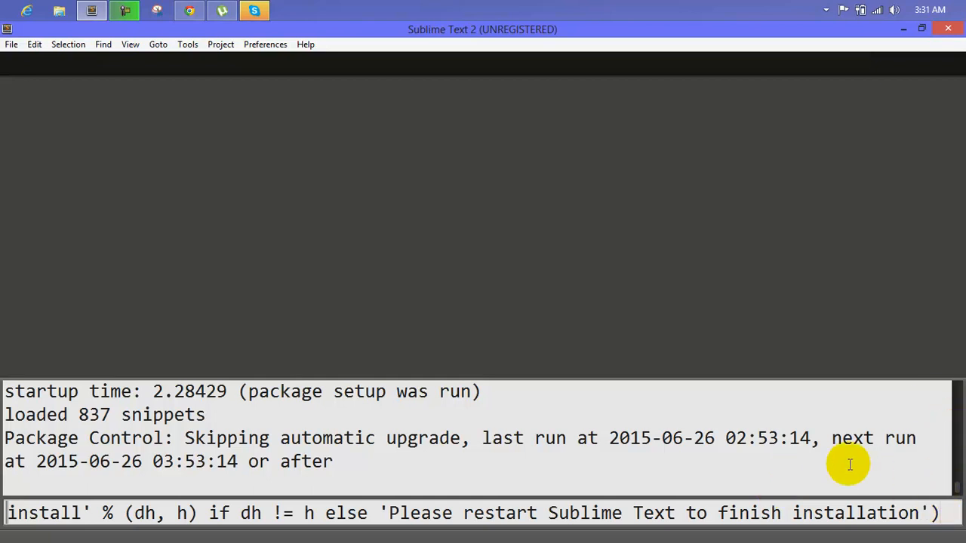
{"action": "key", "text": "Return"}
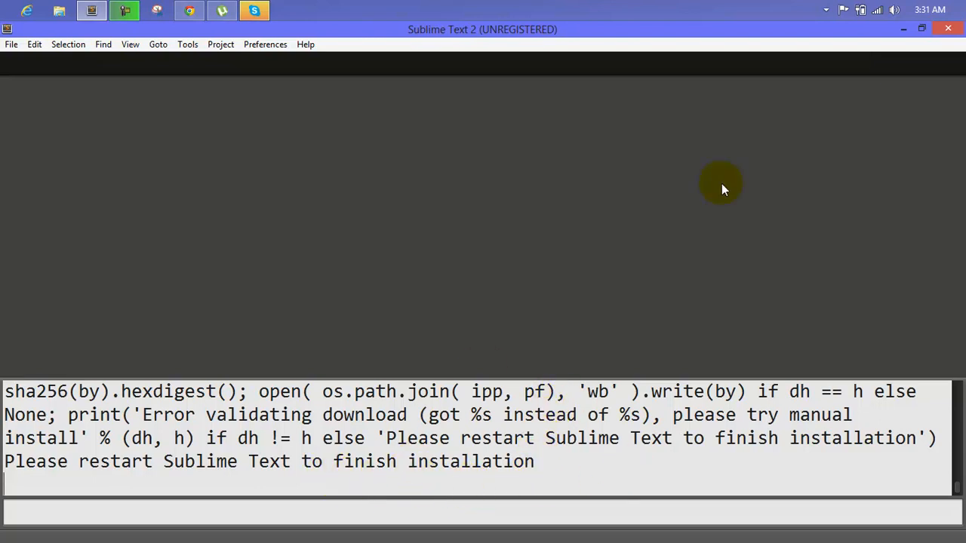
Restart Sublime Text 2 to finish the Package Control installation.
{"action": "left_click", "coordinate": [950, 32]}
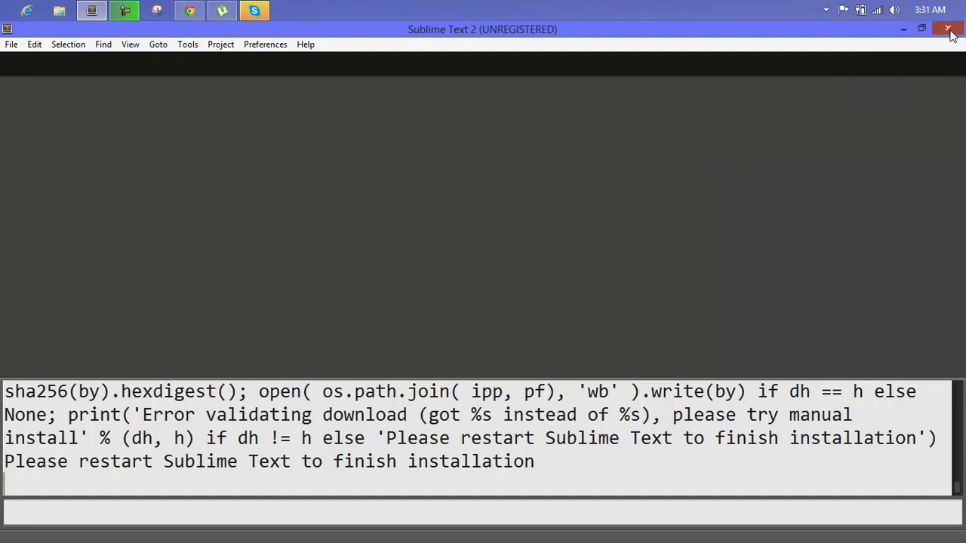
{"action": "left_click", "coordinate": [950, 30]}
{"action": "left_click", "coordinate": [950, 32]}
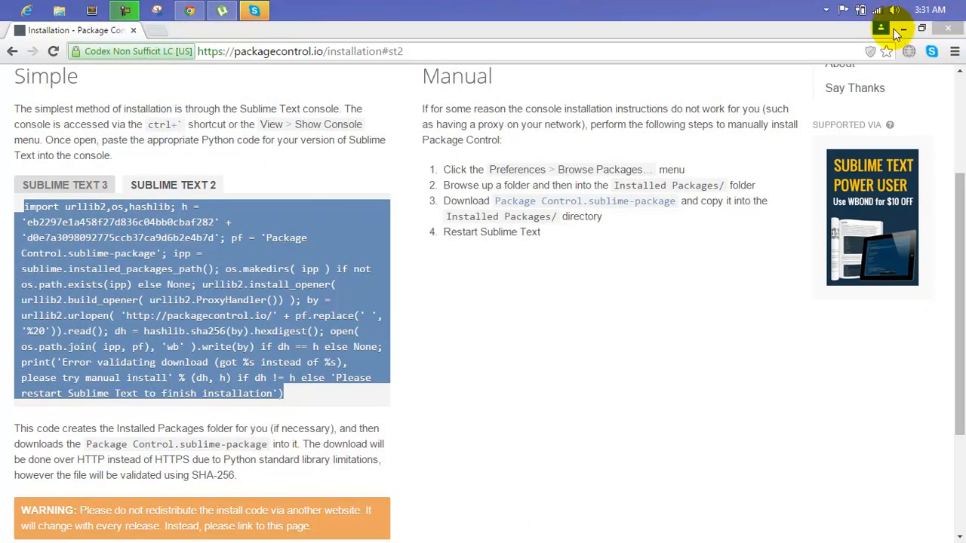
{"action": "left_click", "coordinate": [91, 10]}
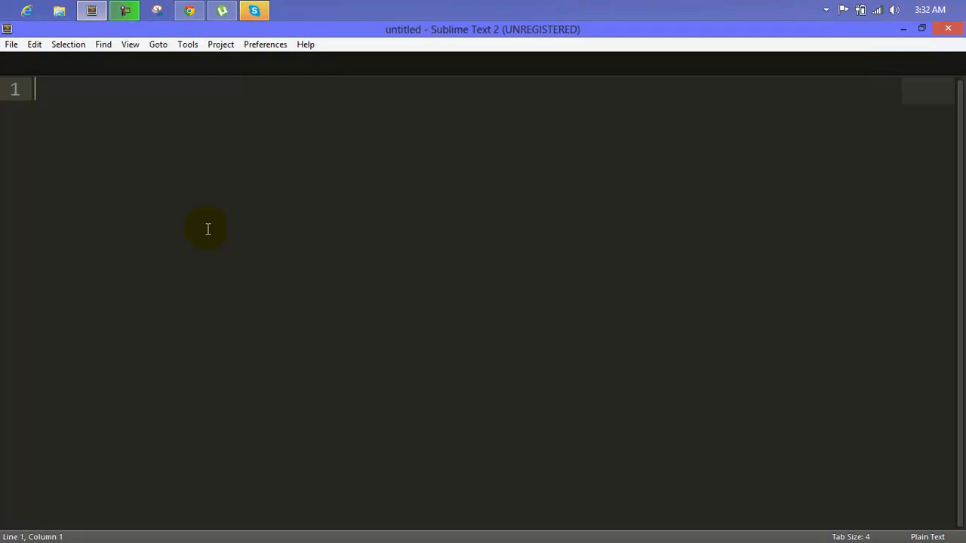
Find and run the Package Control: Install Package command through the Command Palette.
{"action": "left_click", "coordinate": [188, 47]}
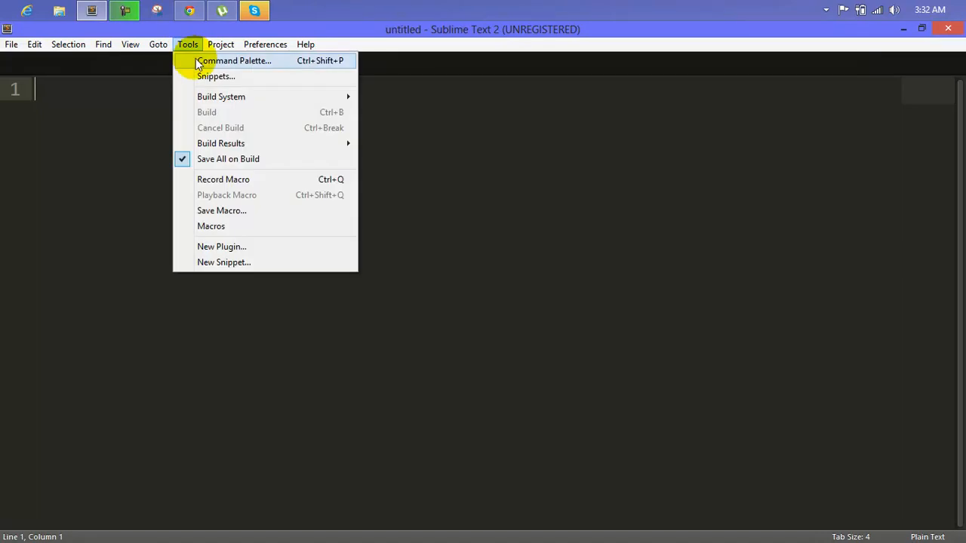
{"action": "left_click", "coordinate": [237, 66]}
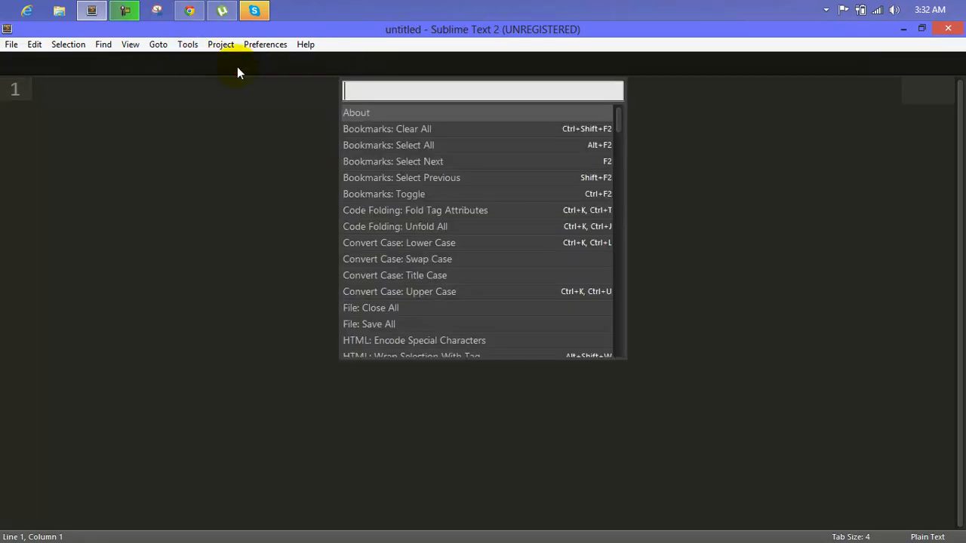
{"action": "type", "text": "in"}
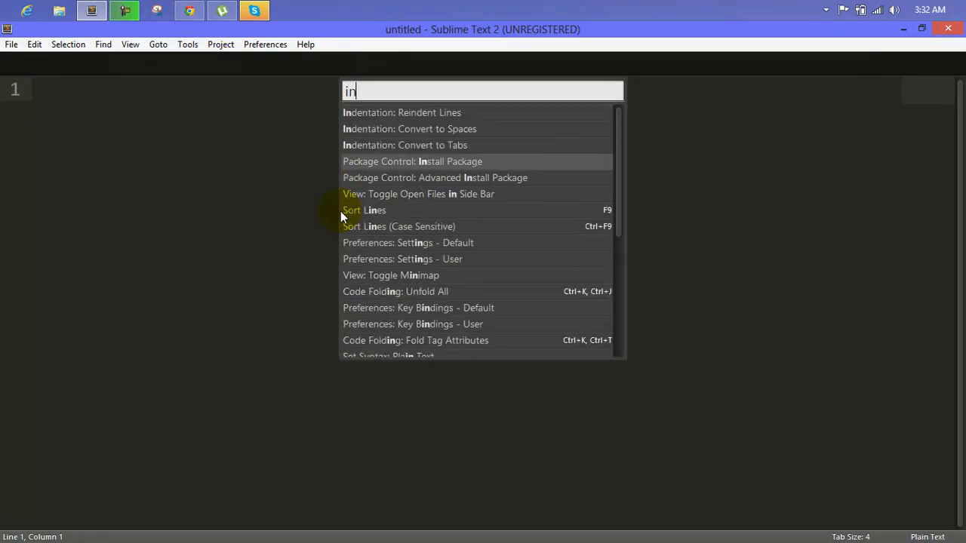
{"action": "type", "text": "stall package"}
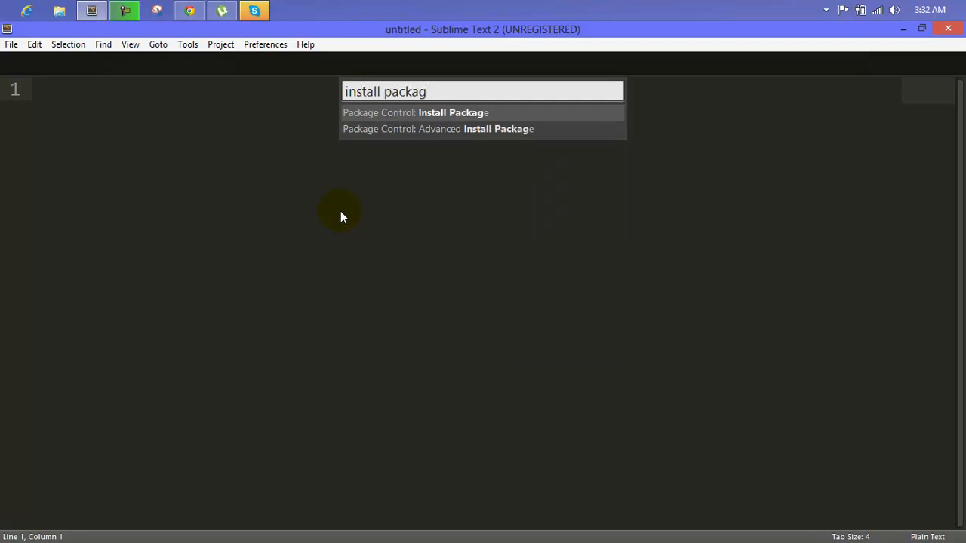
{"action": "left_click", "coordinate": [461, 114]}
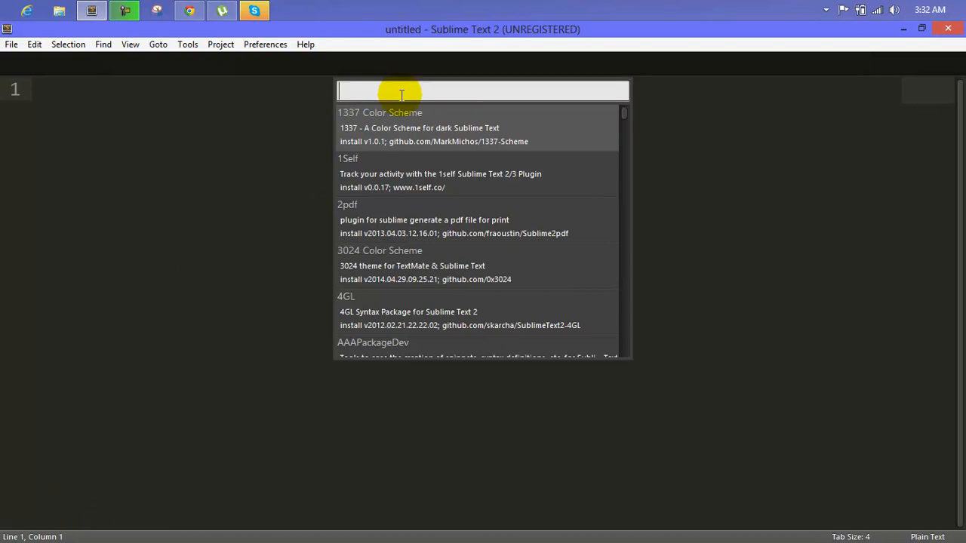
Search the package list for emmet, install the Emmet package and close the Package Control Messages file.
{"action": "type", "text": "em"}
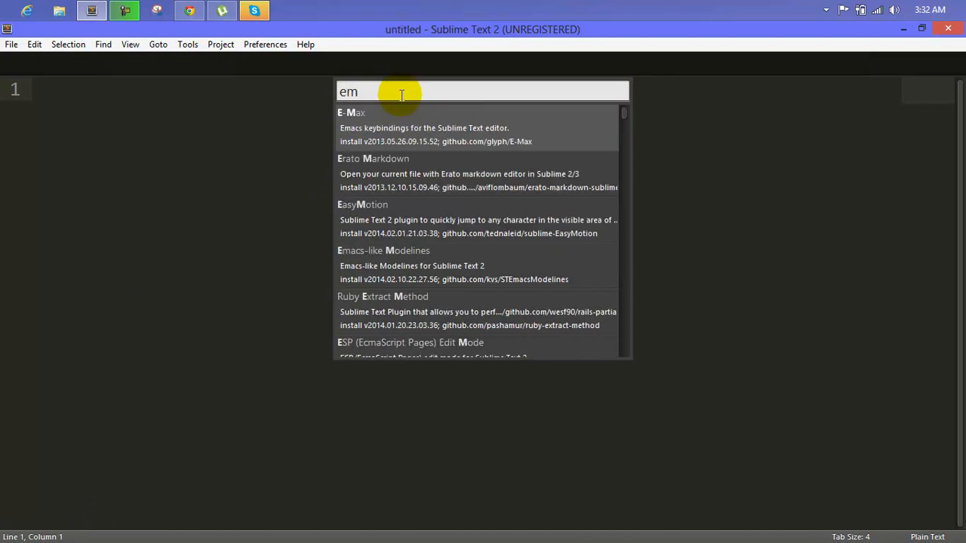
{"action": "type", "text": "met"}
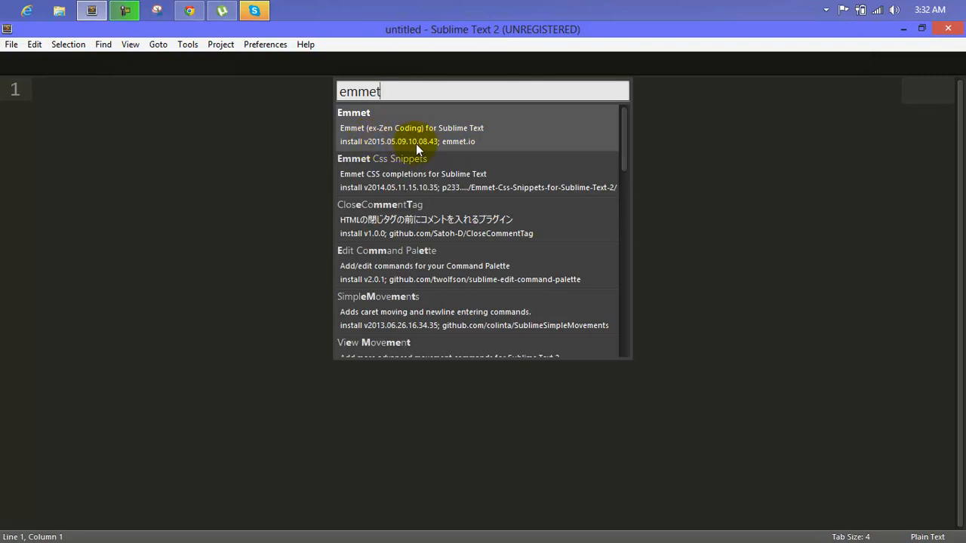
{"action": "left_click", "coordinate": [487, 138]}
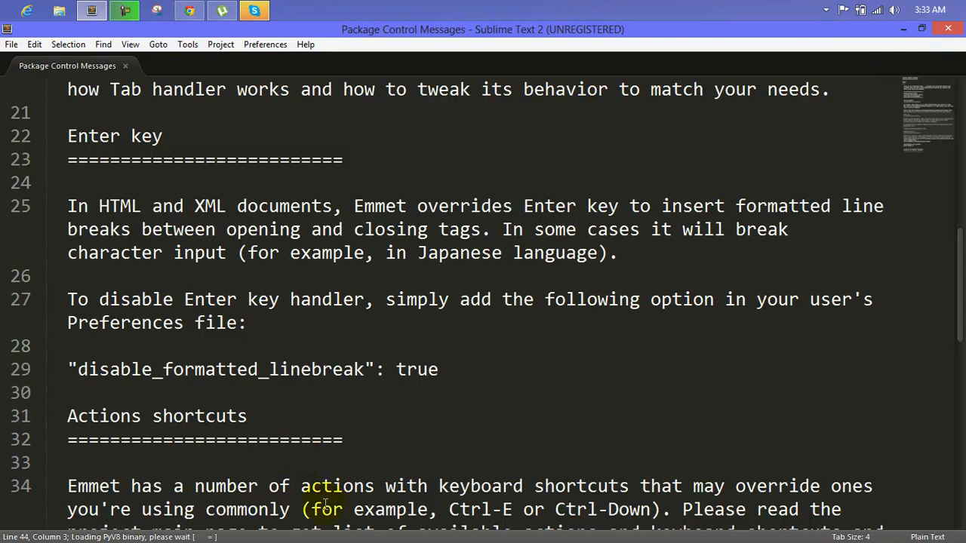
{"action": "left_click_drag", "start_coordinate": [962, 256], "coordinate": [960, 110]}
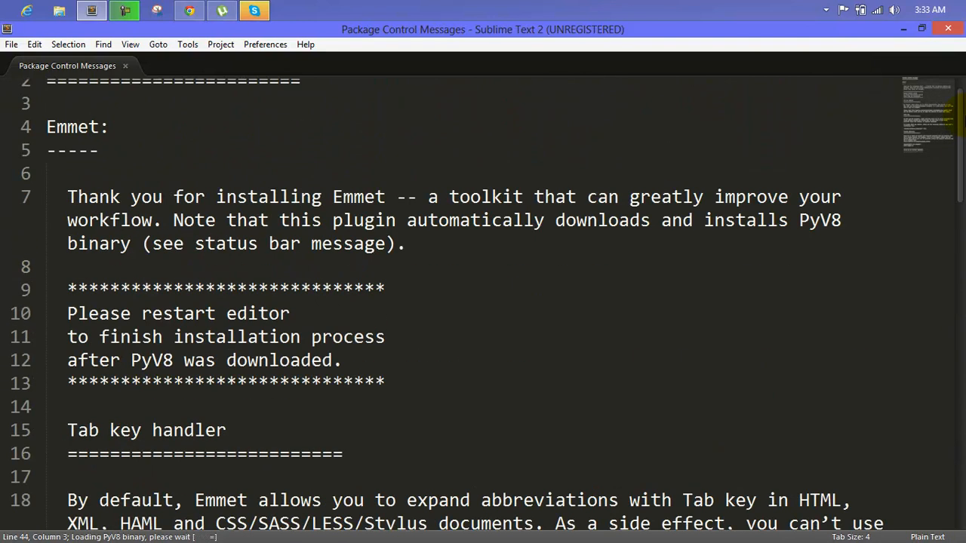
{"action": "left_click", "coordinate": [125, 68]}
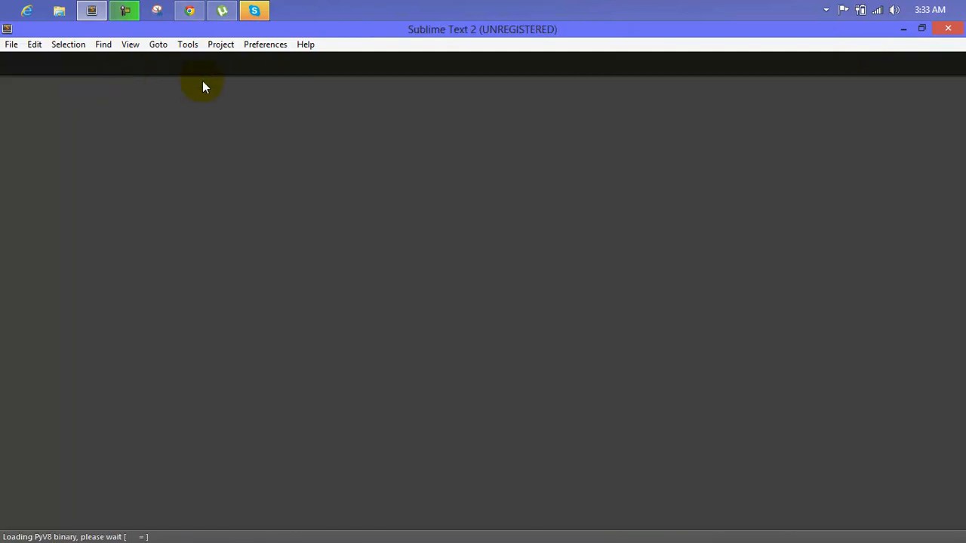
Create a new file and set its syntax to HTML.
{"action": "left_click", "coordinate": [11, 44]}
{"action": "left_click", "coordinate": [19, 61]}
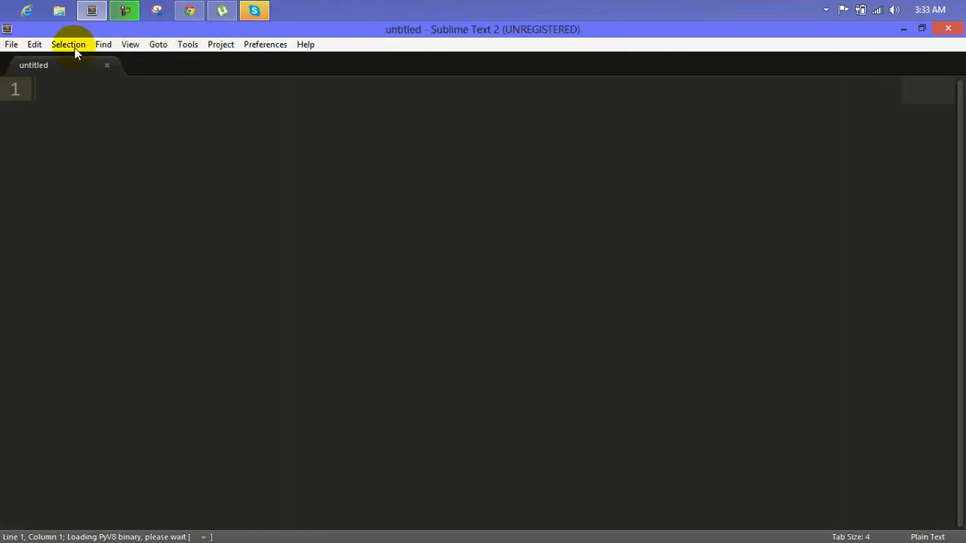
{"action": "left_click", "coordinate": [194, 46]}
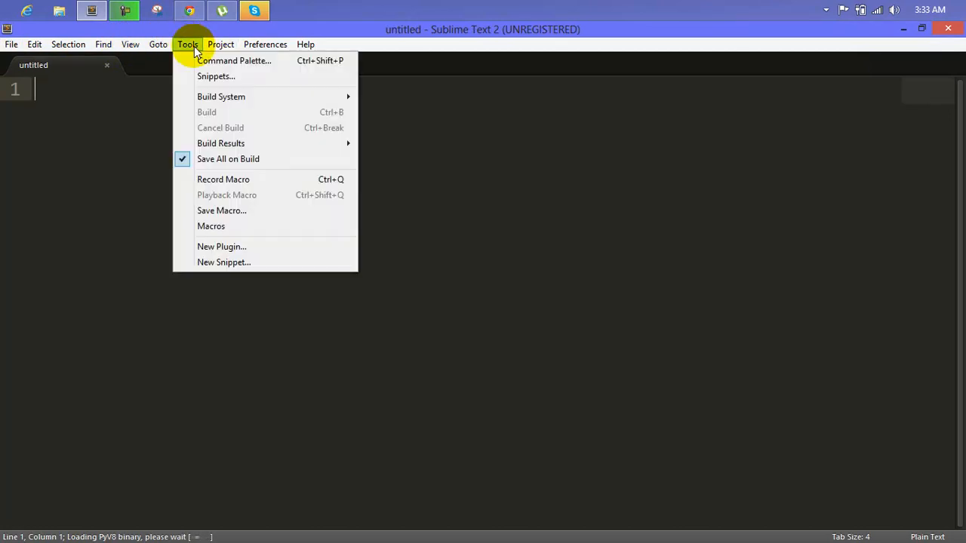
{"action": "mouse_move", "coordinate": [162, 46]}
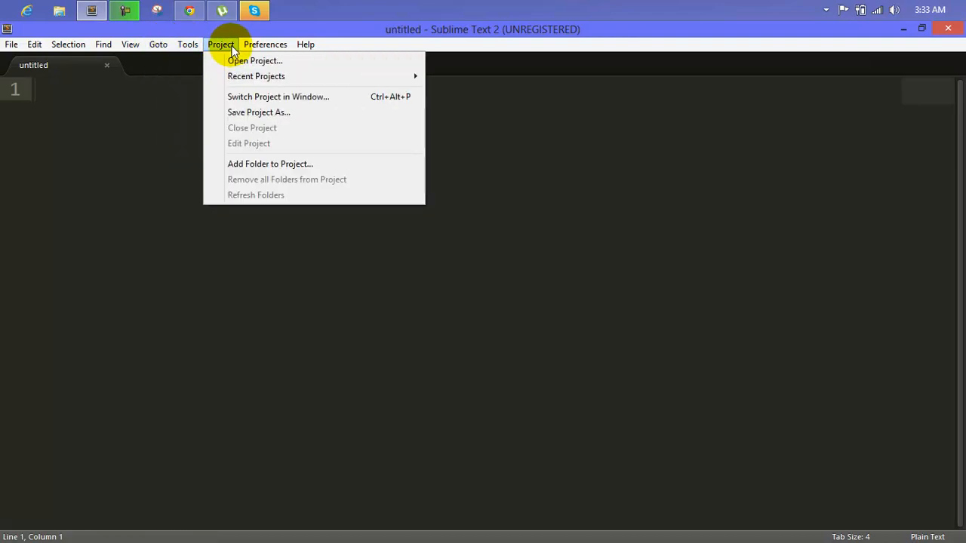
{"action": "mouse_move", "coordinate": [201, 244]}
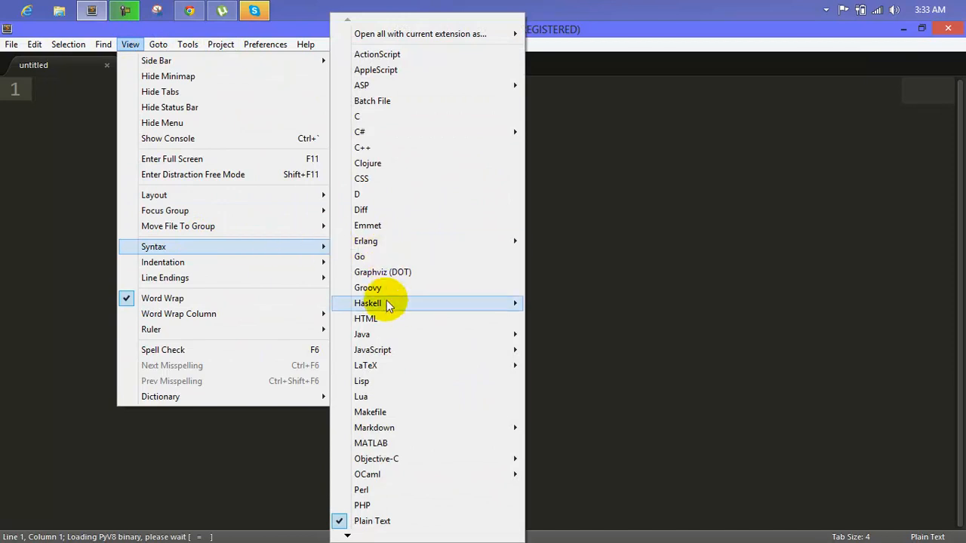
{"action": "left_click", "coordinate": [386, 320]}
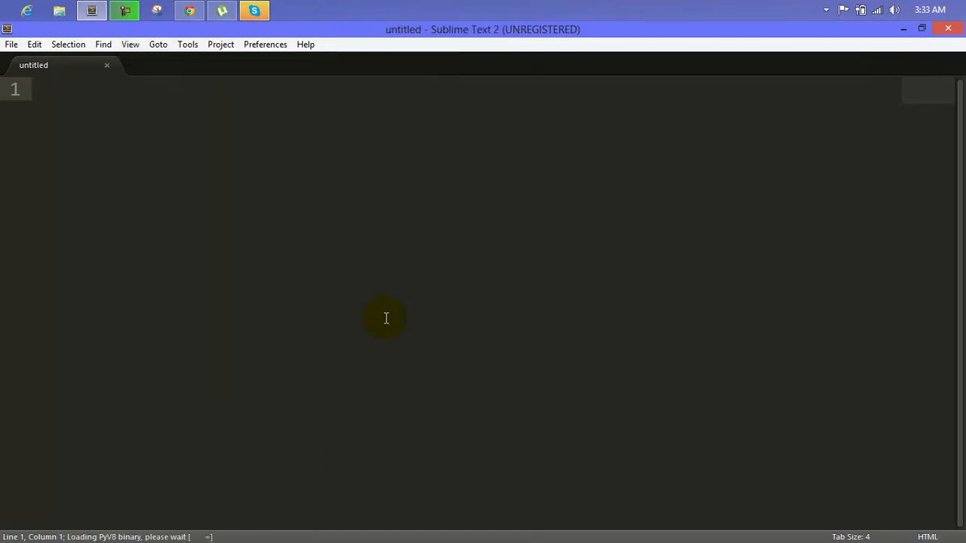
Try the html:5 abbreviation in the untitled file, then clear it.
{"action": "type", "text": "html:"}
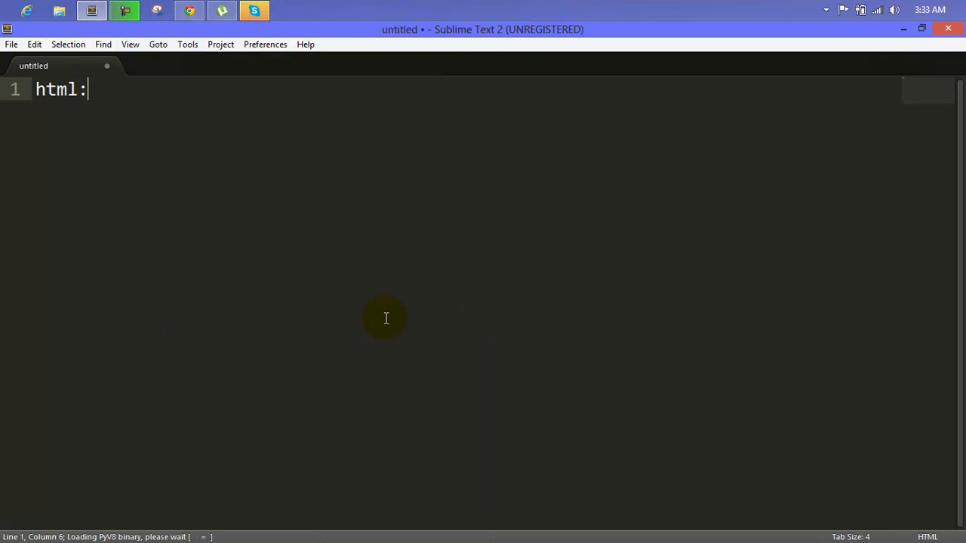
{"action": "type", "text": "5"}
{"action": "key", "text": "BackSpace"}
{"action": "key", "text": "BackSpace"}
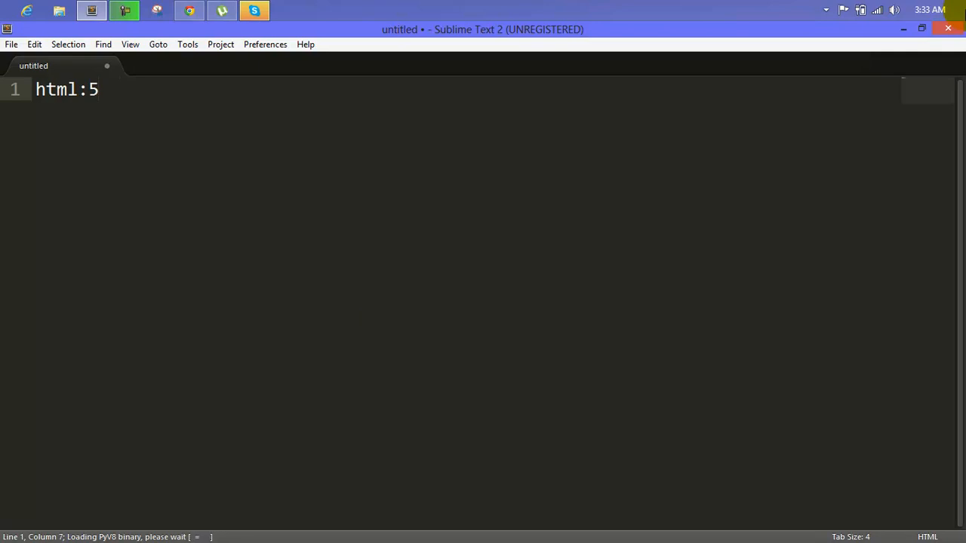
{"action": "mouse_move", "coordinate": [963, 1]}
{"action": "left_click", "coordinate": [954, 27]}
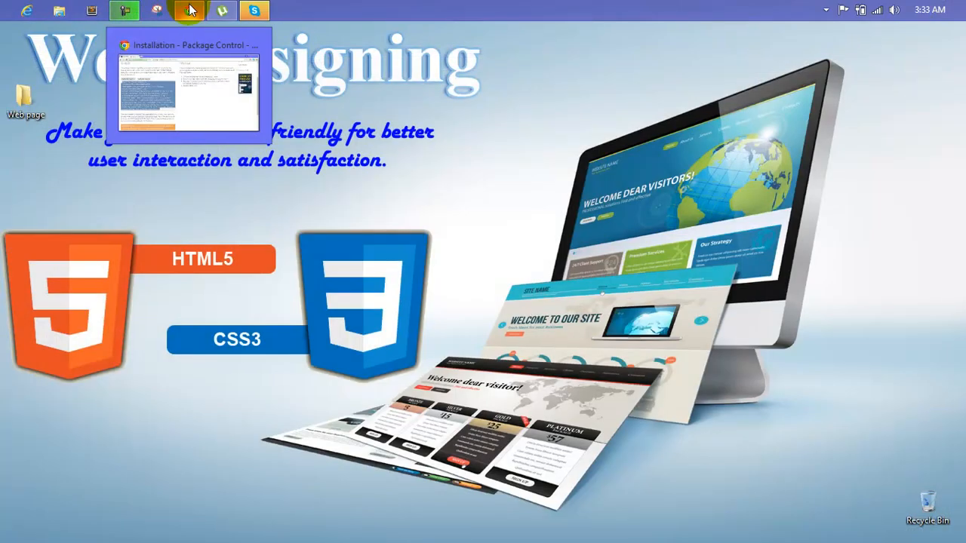
{"action": "left_click", "coordinate": [92, 10]}
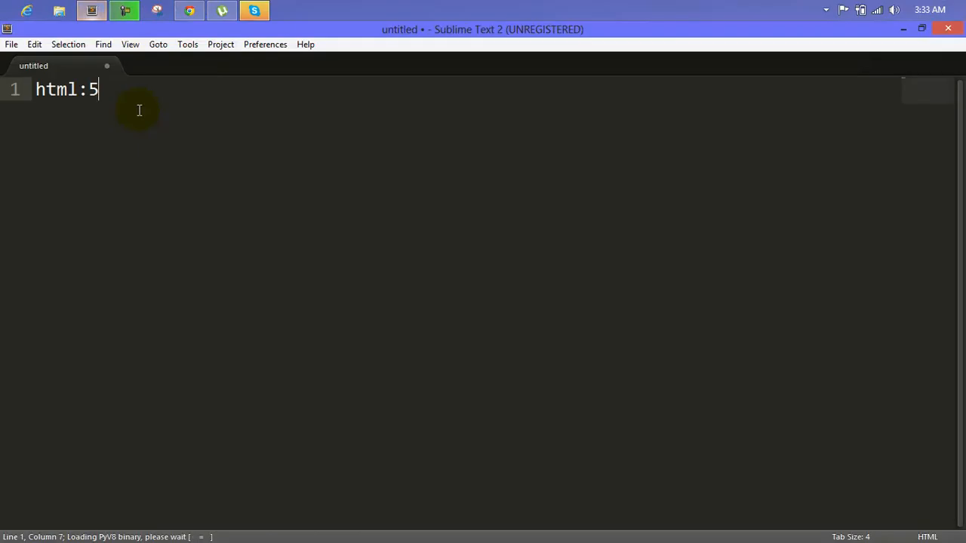
{"action": "key", "text": "BackSpace"}
{"action": "key", "text": "BackSpace"}
{"action": "key", "text": "BackSpace"}
{"action": "key", "text": "BackSpace"}
{"action": "key", "text": "BackSpace"}
{"action": "key", "text": "BackSpace"}
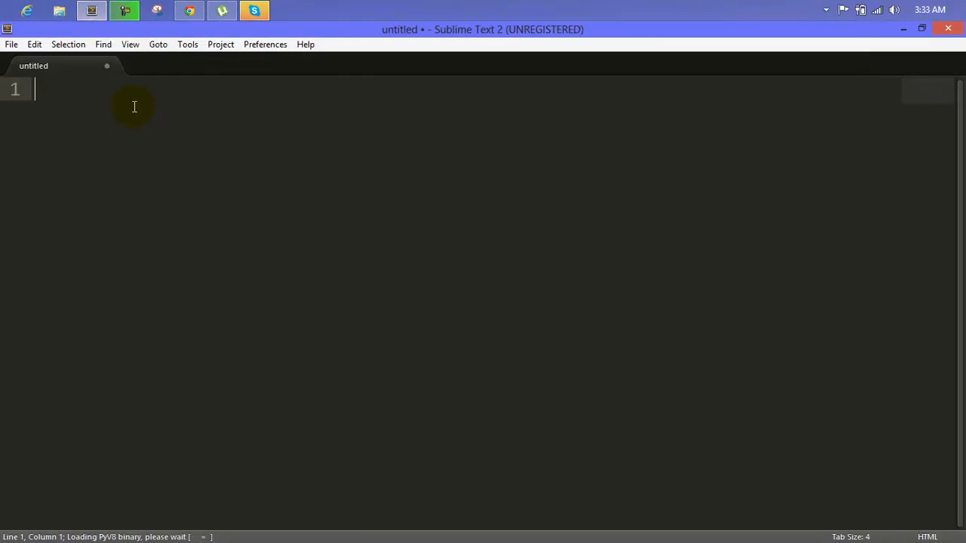
Save the empty file as new.html in the Web page folder on the Desktop.
{"action": "key", "text": "ctrl+s"}
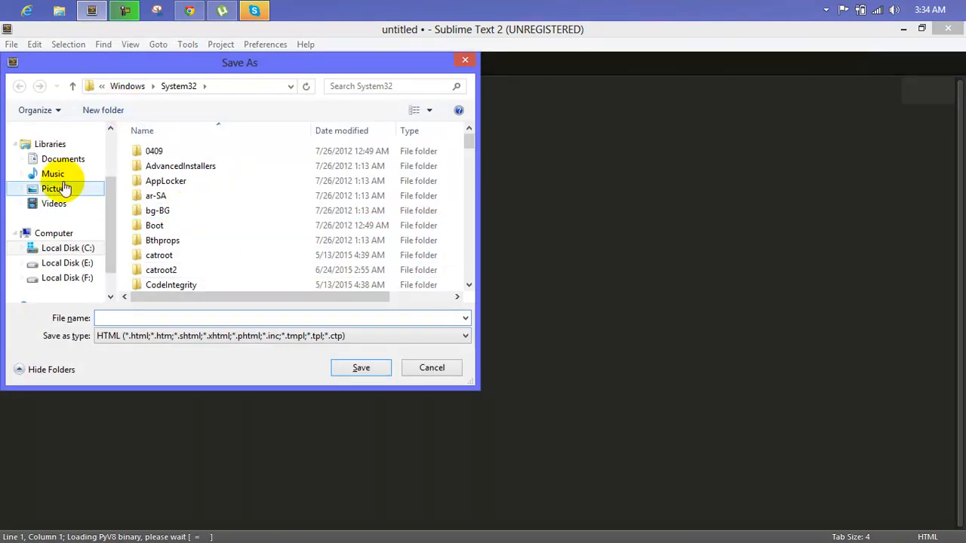
{"action": "scroll", "coordinate": [60, 196], "scroll_direction": "up", "scroll_amount": 3}
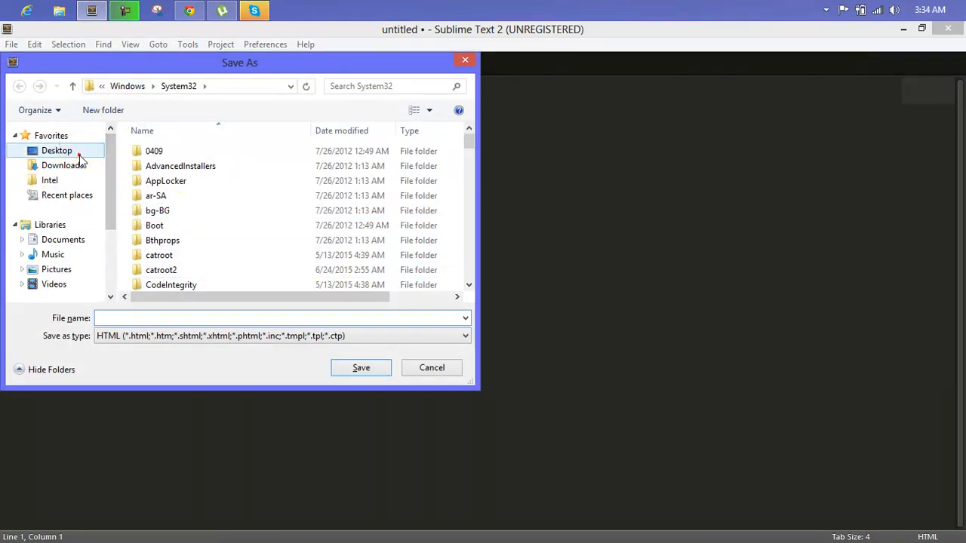
{"action": "left_click", "coordinate": [78, 152]}
{"action": "left_click", "coordinate": [188, 317]}
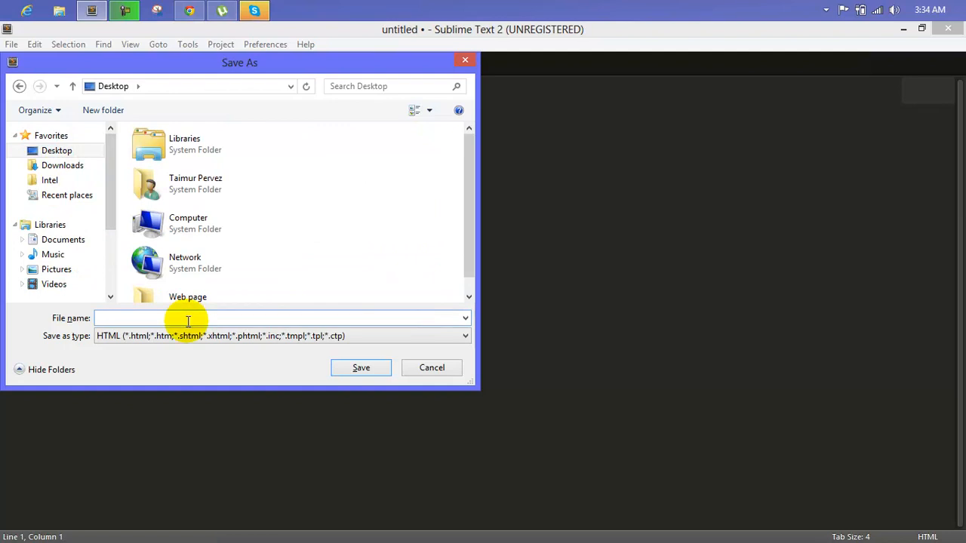
{"action": "double_click", "coordinate": [199, 296]}
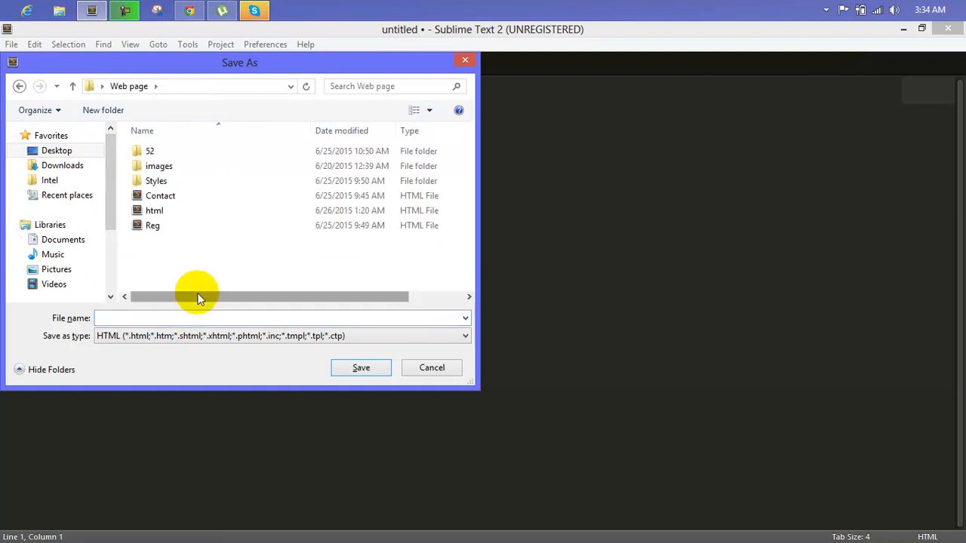
{"action": "left_click", "coordinate": [194, 316]}
{"action": "type", "text": "new.html"}
{"action": "key", "text": "Return"}
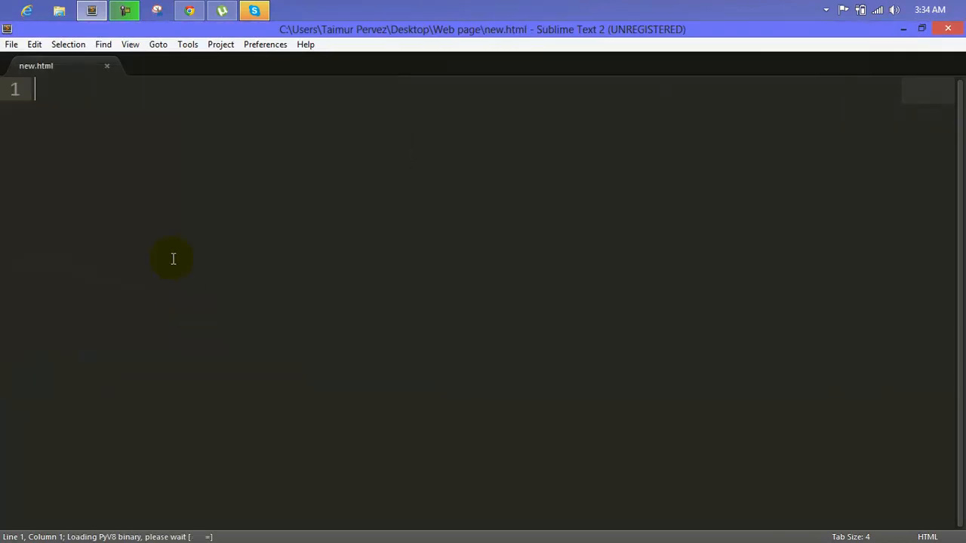
Try to expand the html:5 abbreviation on line 1 of new.html, then clear that line.
{"action": "type", "text": "html"}
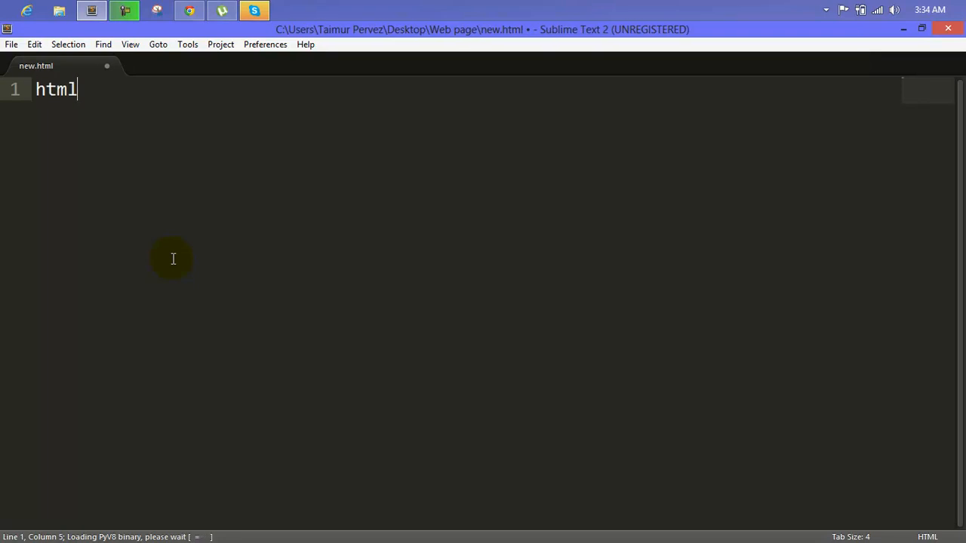
{"action": "type", "text": ":5"}
{"action": "key", "text": "Tab"}
{"action": "key", "text": "Return"}
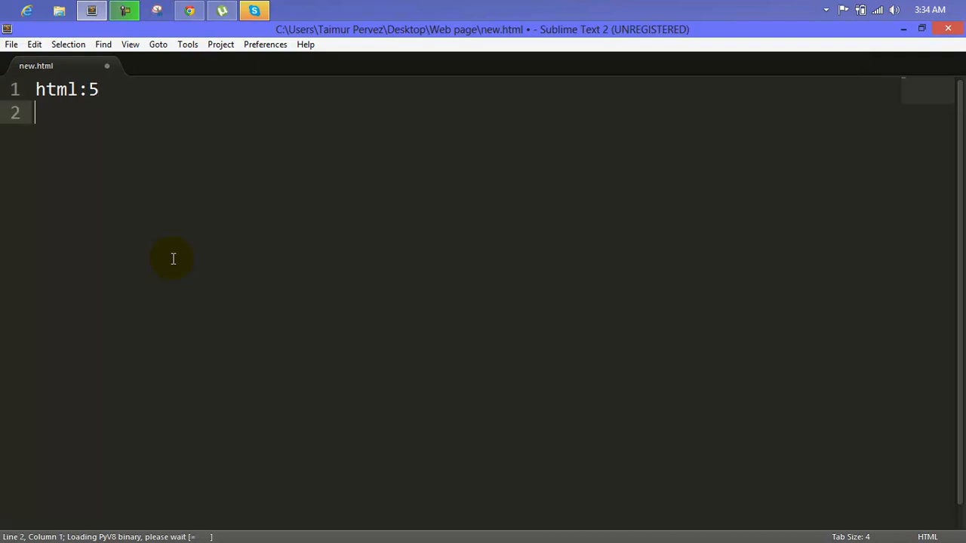
{"action": "left_click", "coordinate": [113, 89]}
{"action": "key", "text": "shift+Home"}
{"action": "key", "text": "BackSpace"}
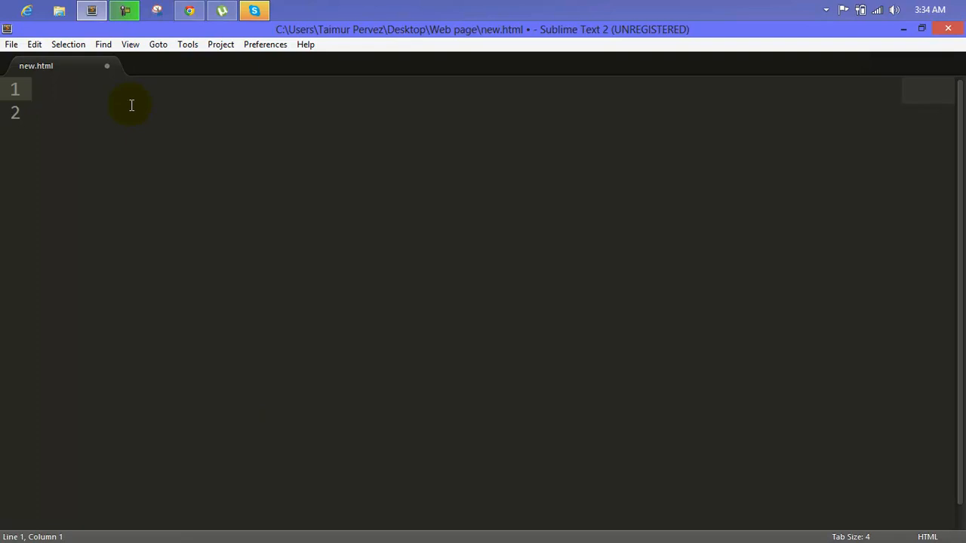
Expand html:5 with Emmet on line 1, empty the title element, then delete the generated markup.
{"action": "type", "text": "html:5"}
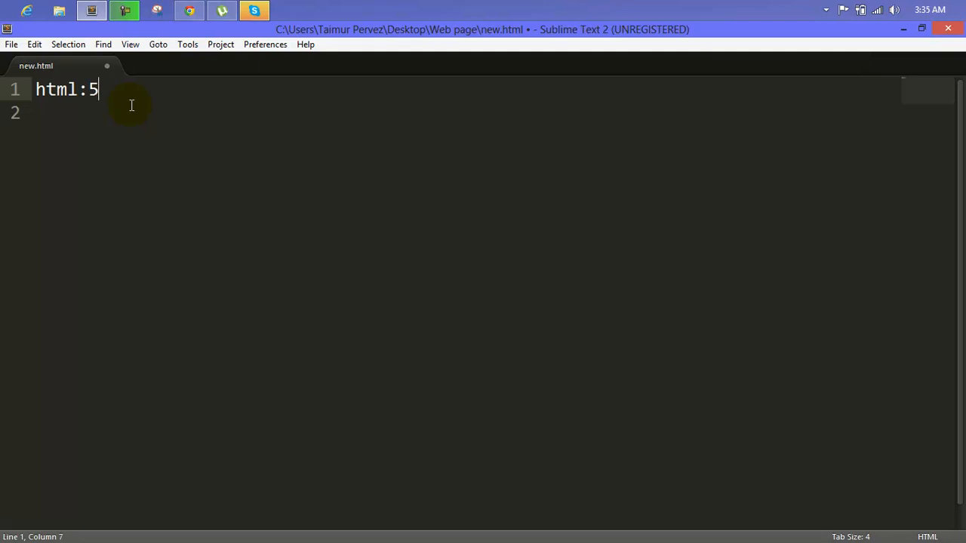
{"action": "key", "text": "Tab"}
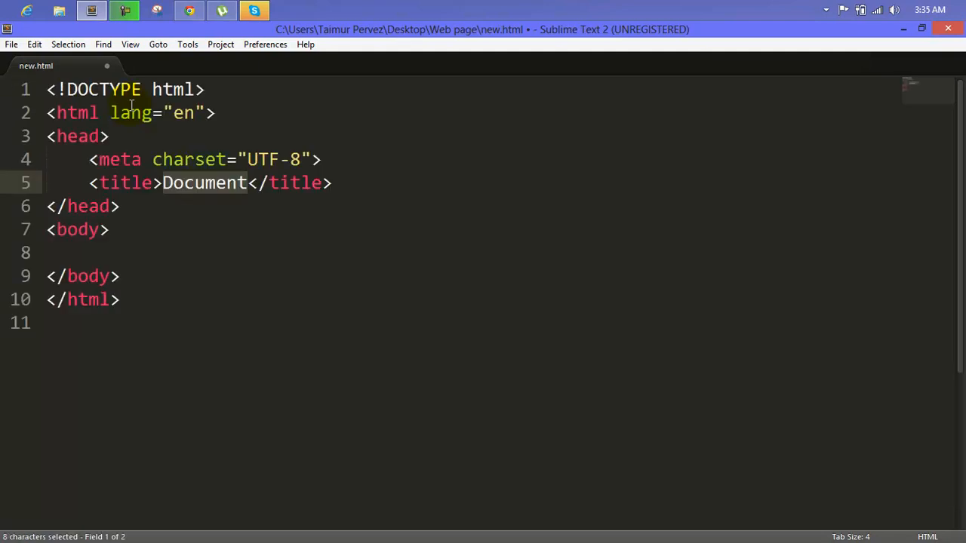
{"action": "key", "text": "BackSpace"}
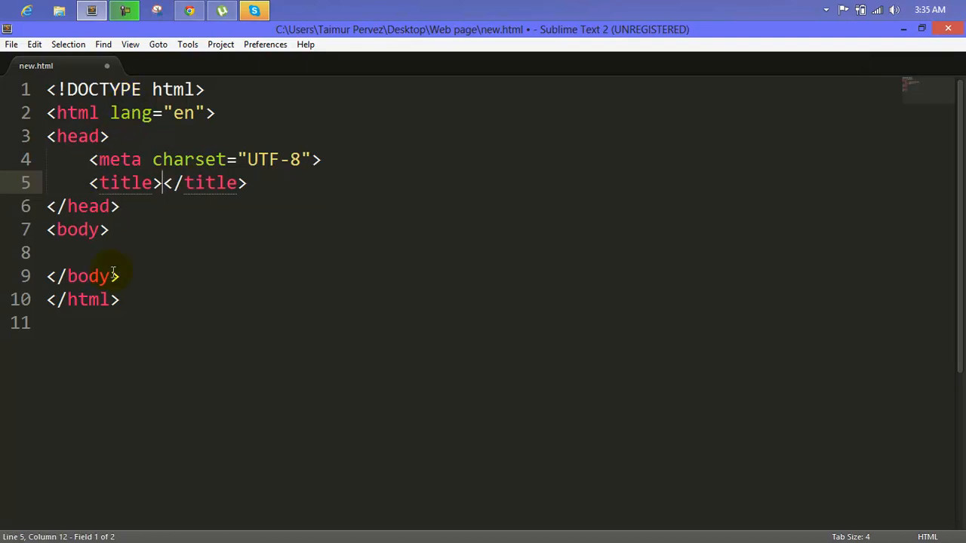
{"action": "left_click_drag", "start_coordinate": [122, 296], "coordinate": [30, 93]}
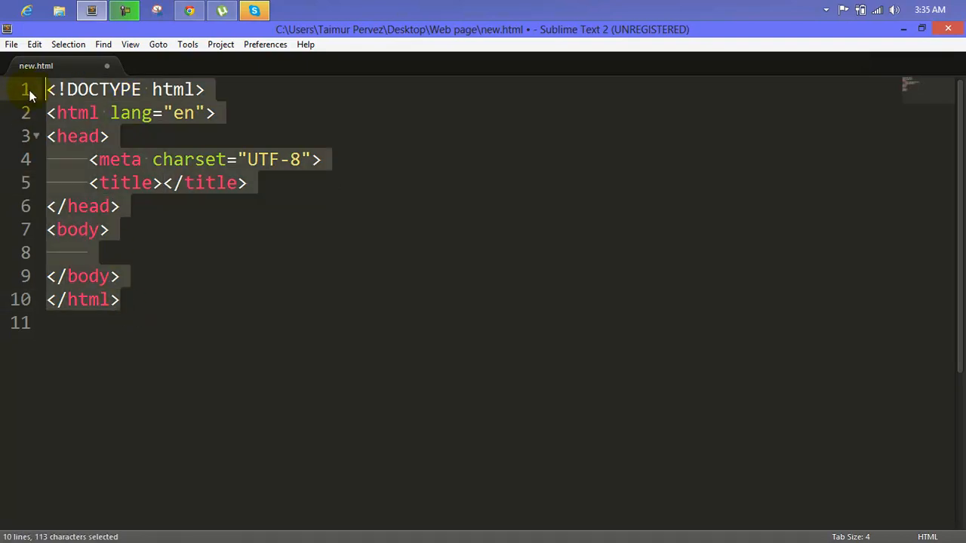
{"action": "key", "text": "BackSpace"}
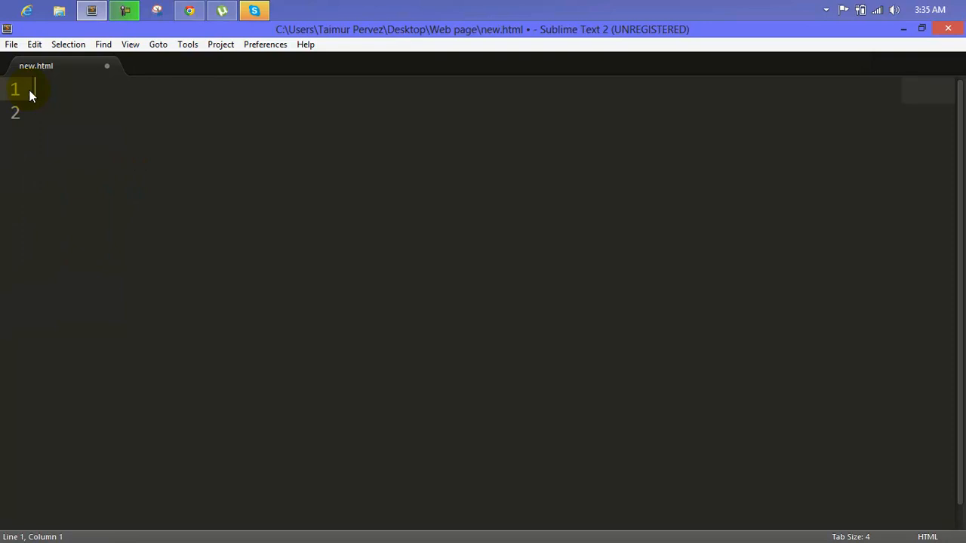
Expand html:5 into the HTML5 skeleton on line 2 and add an empty line after the closing html tag.
{"action": "left_click", "coordinate": [34, 114]}
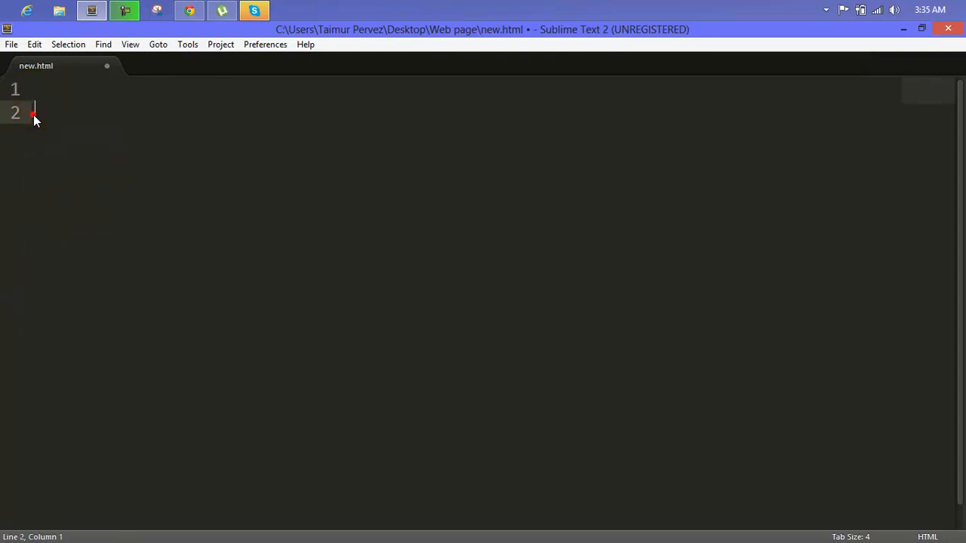
{"action": "type", "text": "html:4"}
{"action": "key", "text": "BackSpace"}
{"action": "type", "text": "5"}
{"action": "key", "text": "Tab"}
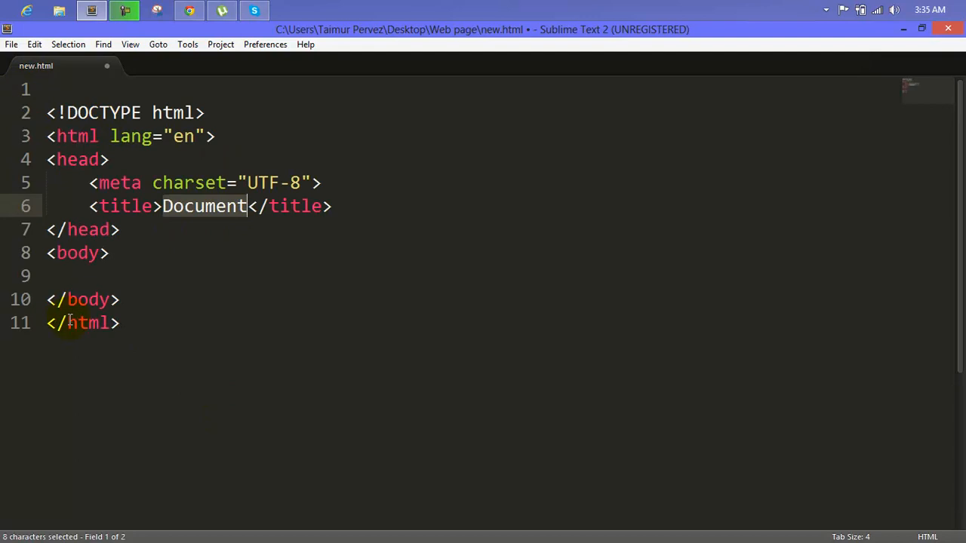
{"action": "left_click", "coordinate": [156, 334]}
{"action": "key", "text": "Return"}
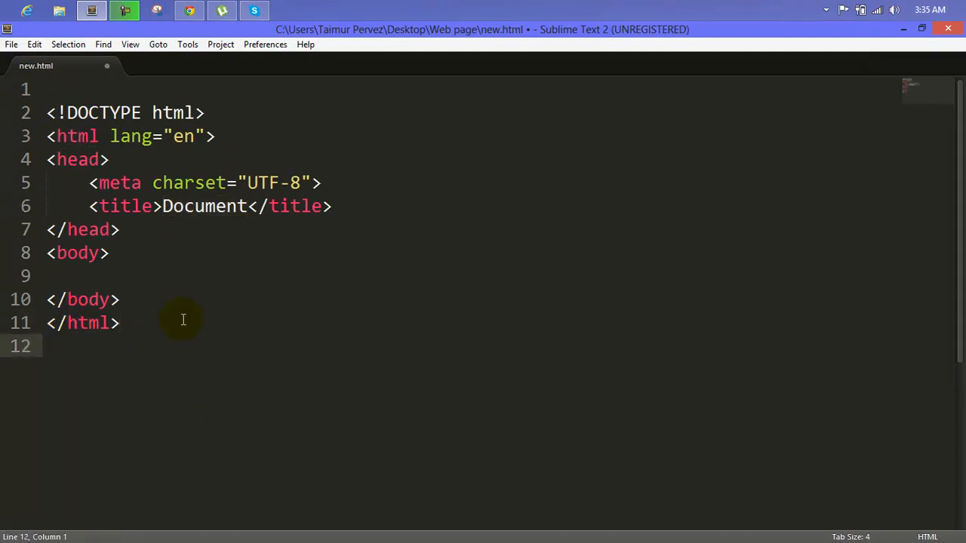
Add an h1 element on a new line inside the body by expanding the h1 abbreviation.
{"action": "left_click", "coordinate": [133, 249]}
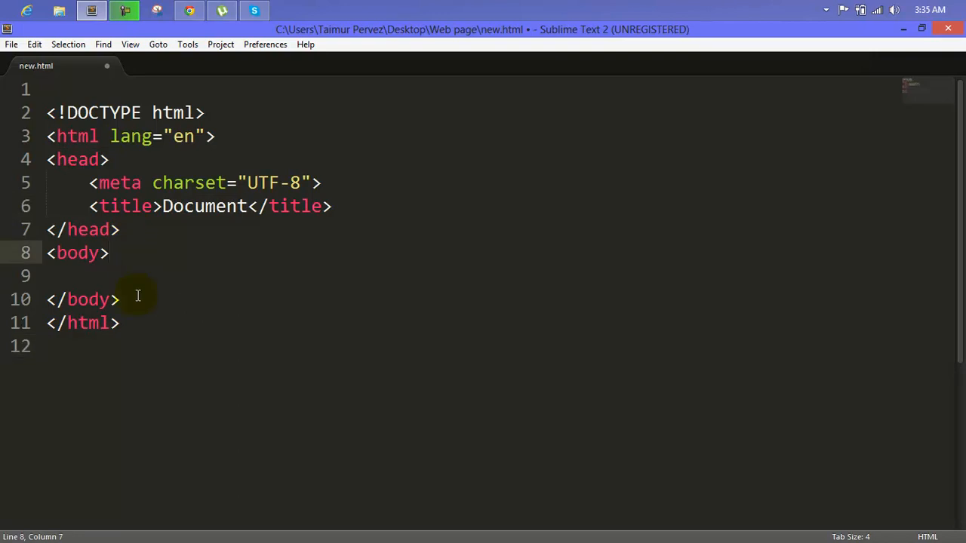
{"action": "key", "text": "Return"}
{"action": "type", "text": "h1"}
{"action": "key", "text": "Tab"}
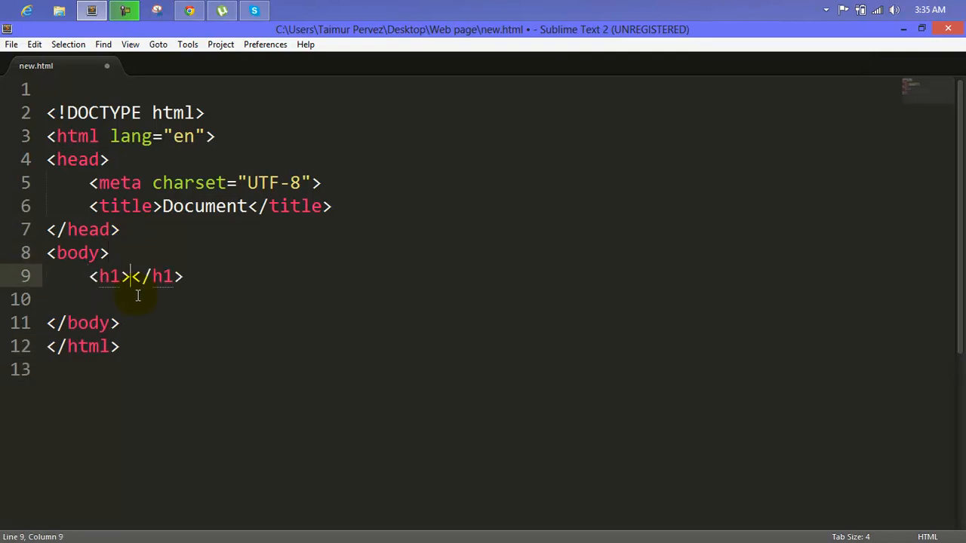
Expand the body abbreviation into a nested body element on a new line below the h1 element.
{"action": "left_click", "coordinate": [216, 279]}
{"action": "key", "text": "Return"}
{"action": "type", "text": "body"}
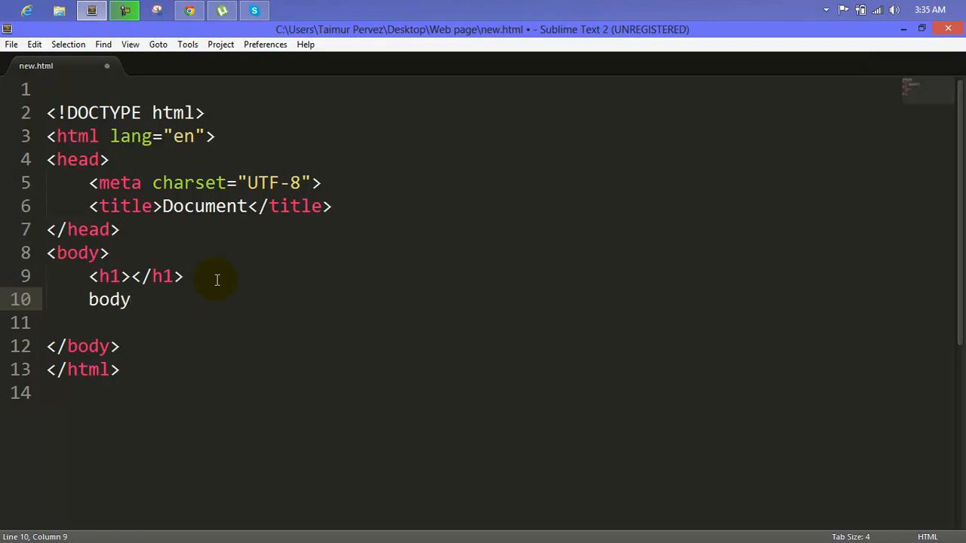
{"action": "key", "text": "Tab"}
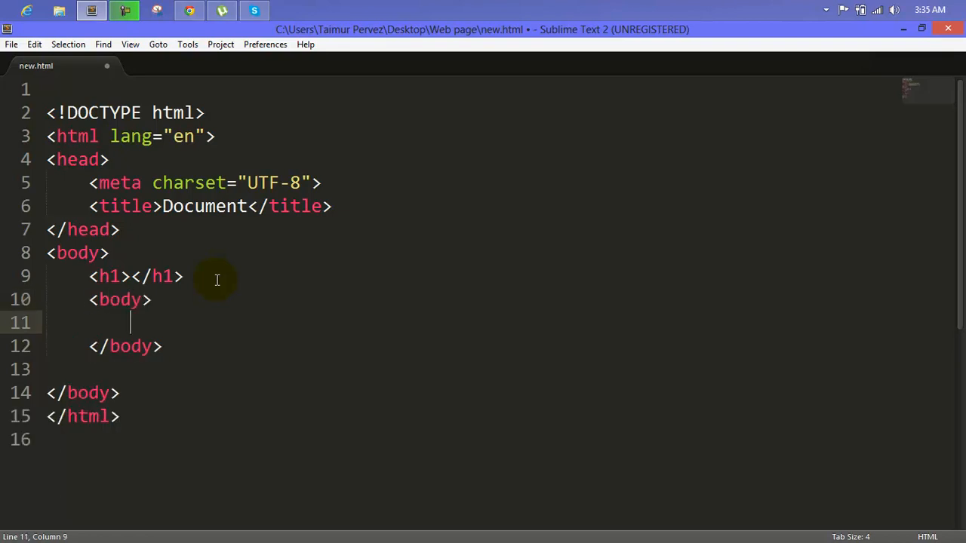
Expand the table abbreviation into a table element on a new line below the nested body element.
{"action": "left_click", "coordinate": [196, 345]}
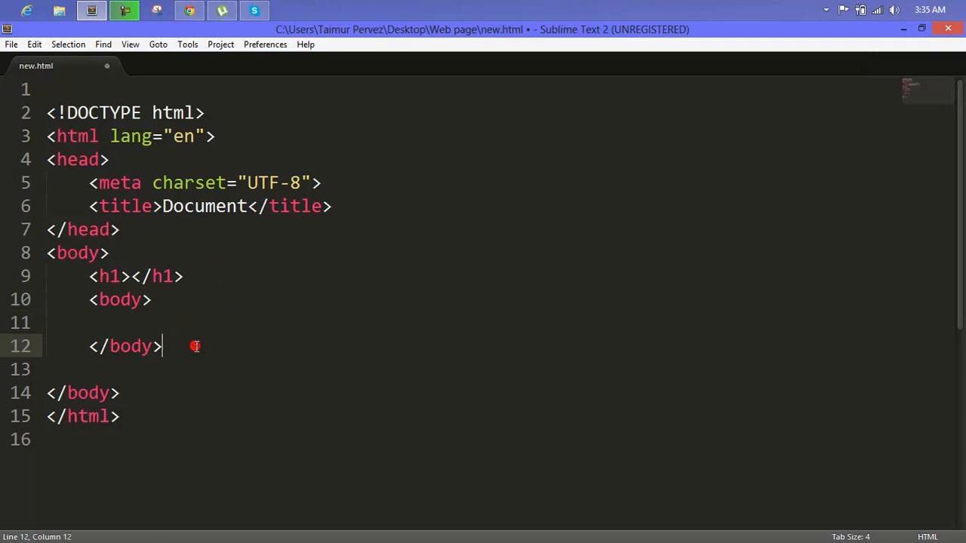
{"action": "key", "text": "Return"}
{"action": "type", "text": "table"}
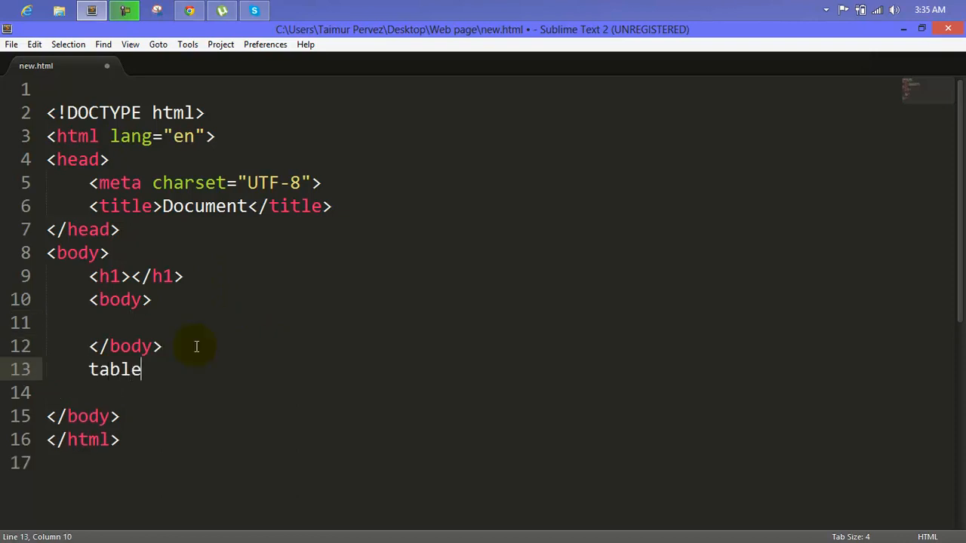
{"action": "key", "text": "Tab"}
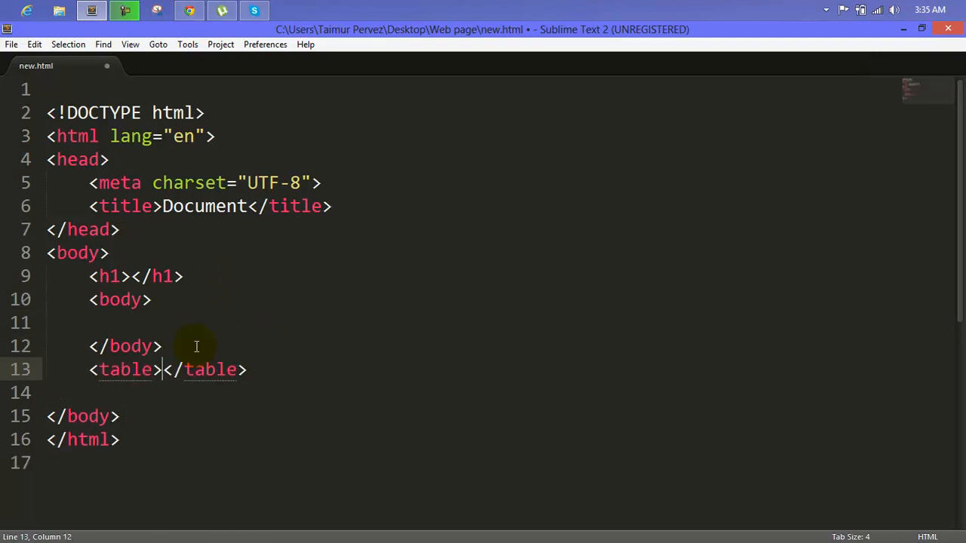
Delete all the generated markup from line 2 onward in new.html.
{"action": "left_click_drag", "start_coordinate": [128, 455], "coordinate": [48, 112]}
{"action": "key", "text": "BackSpace"}
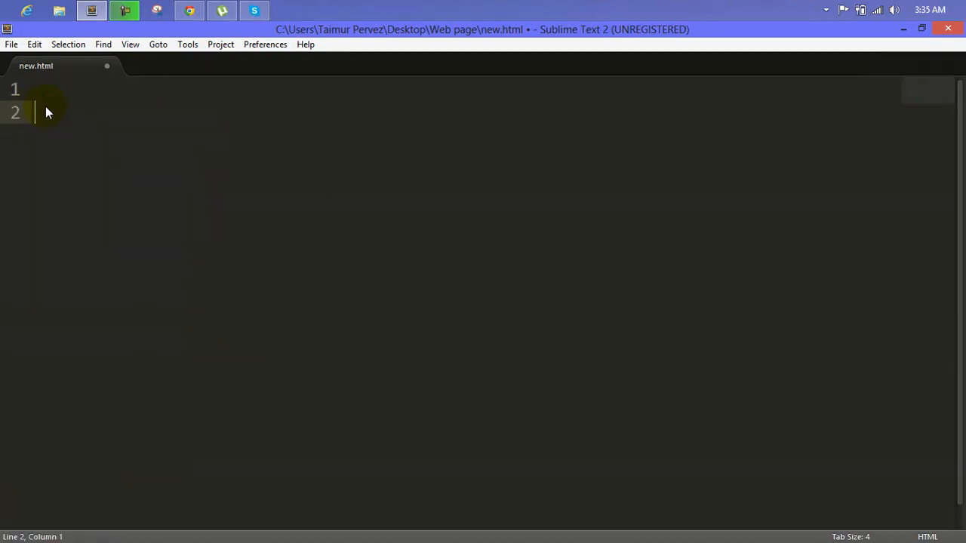
{"action": "mouse_move", "coordinate": [16, 538]}
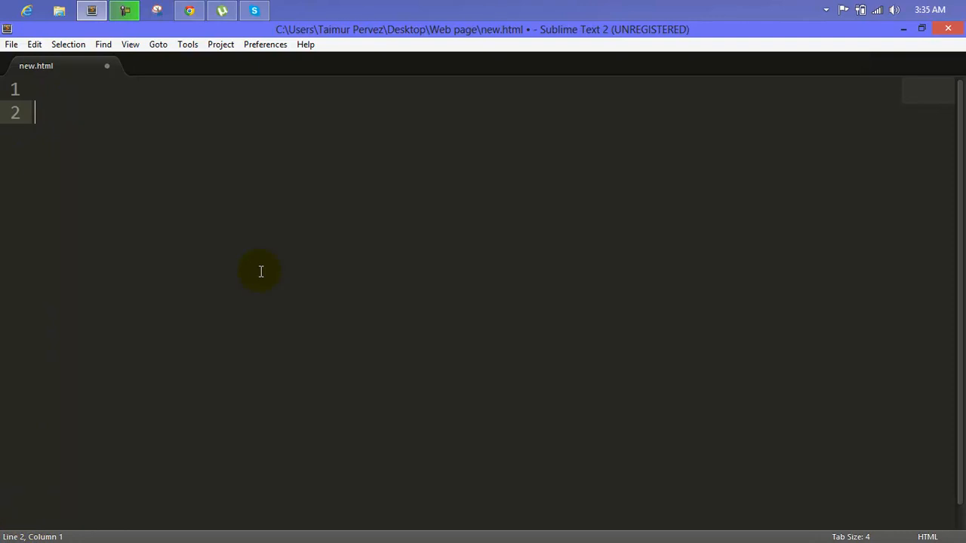